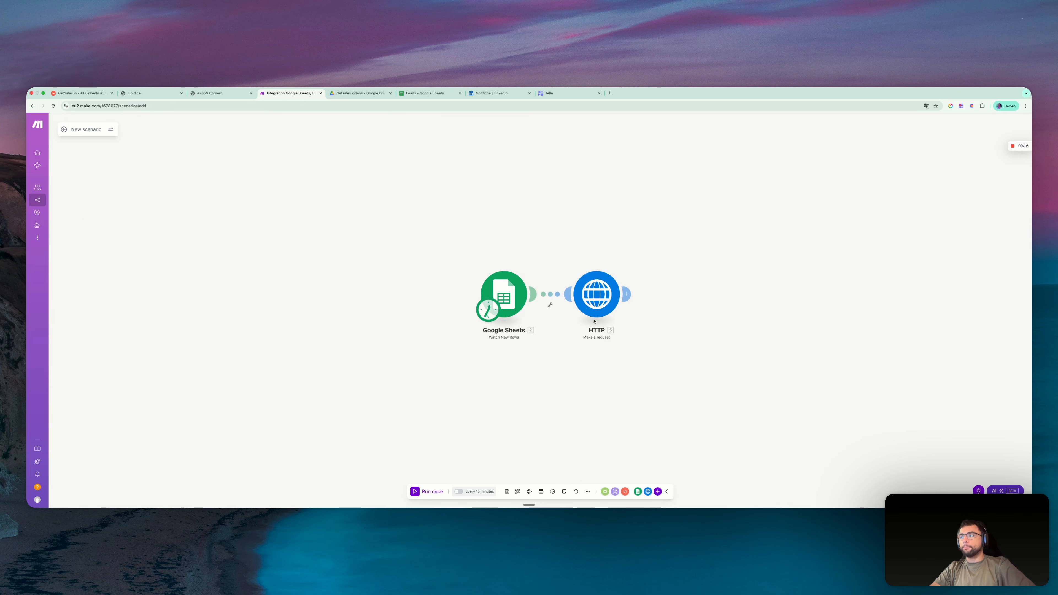
- Add a new Google Sheets module with the Watch New Rows trigger to the scenario
scroll(539, 311, "down", 1)
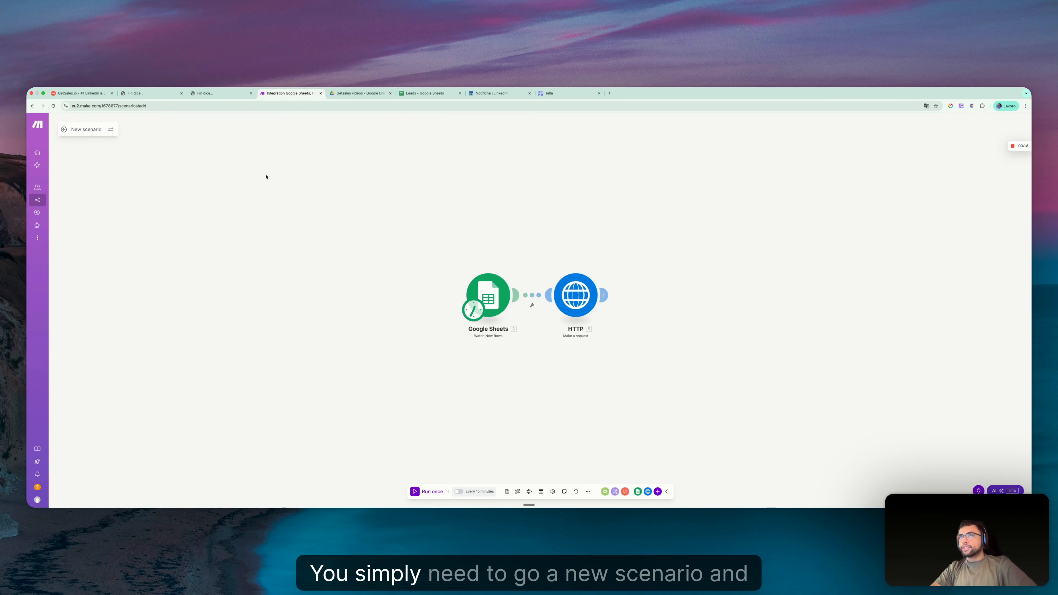
left_click(484, 293)
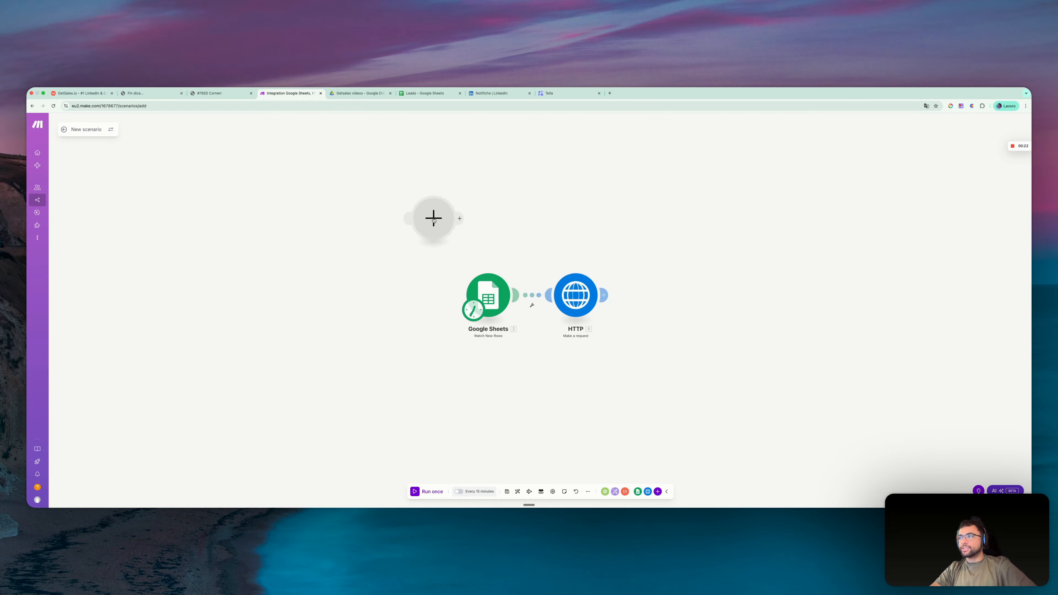
left_click(433, 218)
left_click(512, 166)
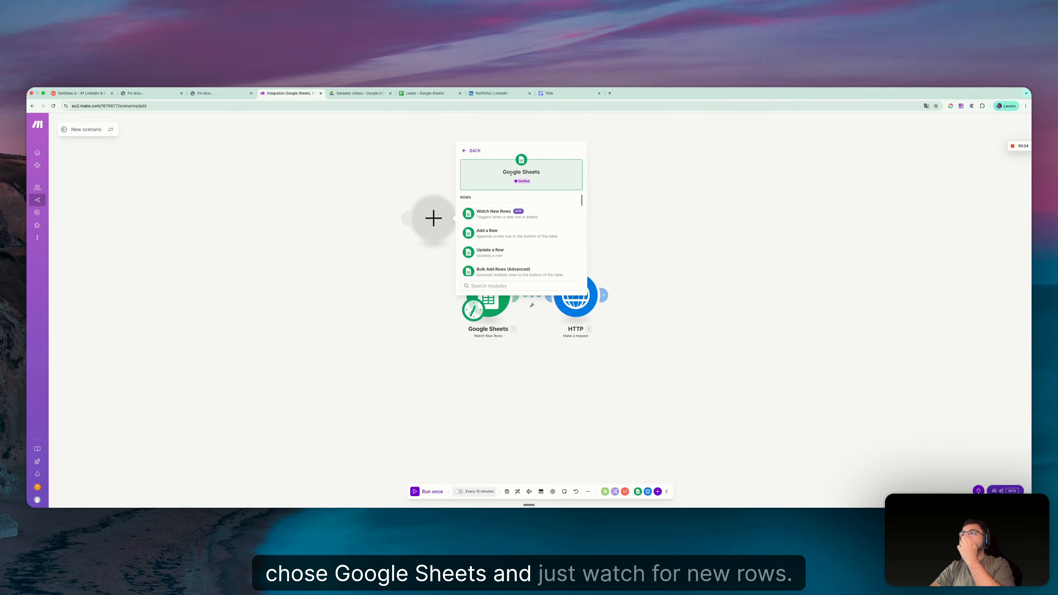
left_click(494, 220)
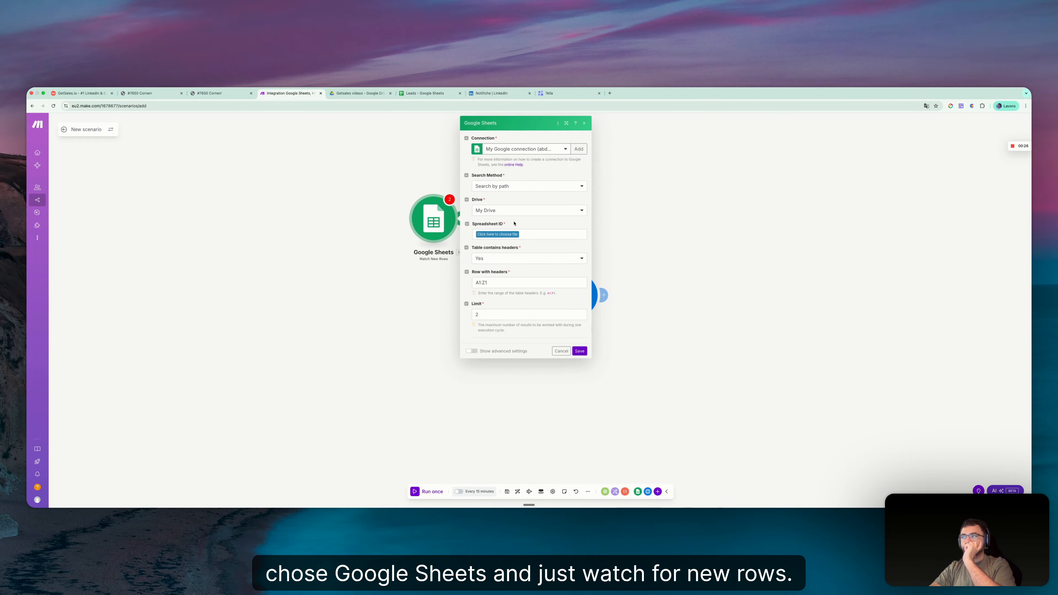
- Switch the module to the other saved Google connection and set its search method to Select from all
left_click(537, 150)
left_click(528, 170)
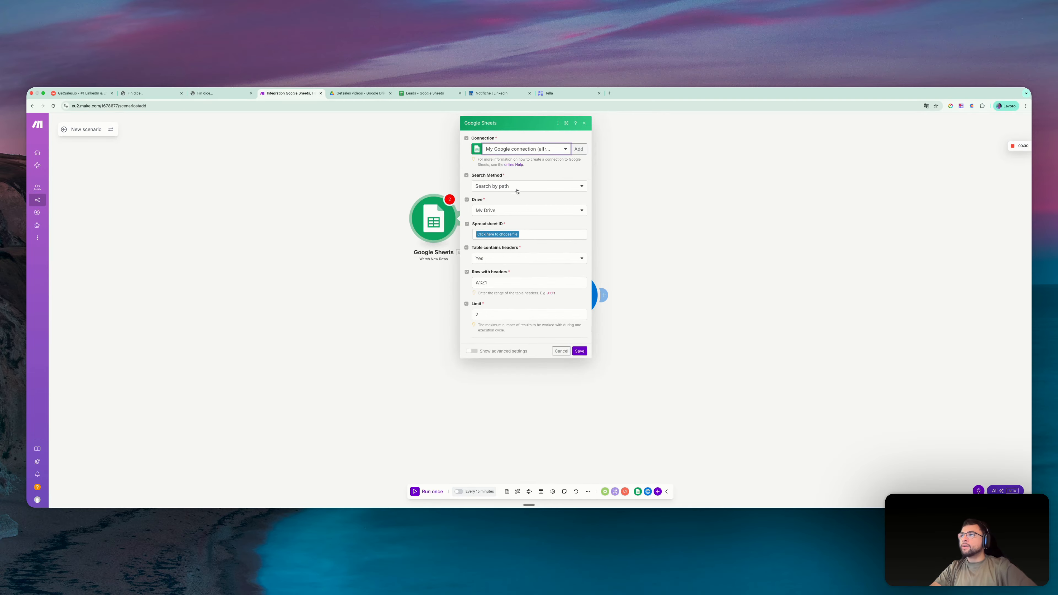
left_click(515, 187)
left_click(500, 206)
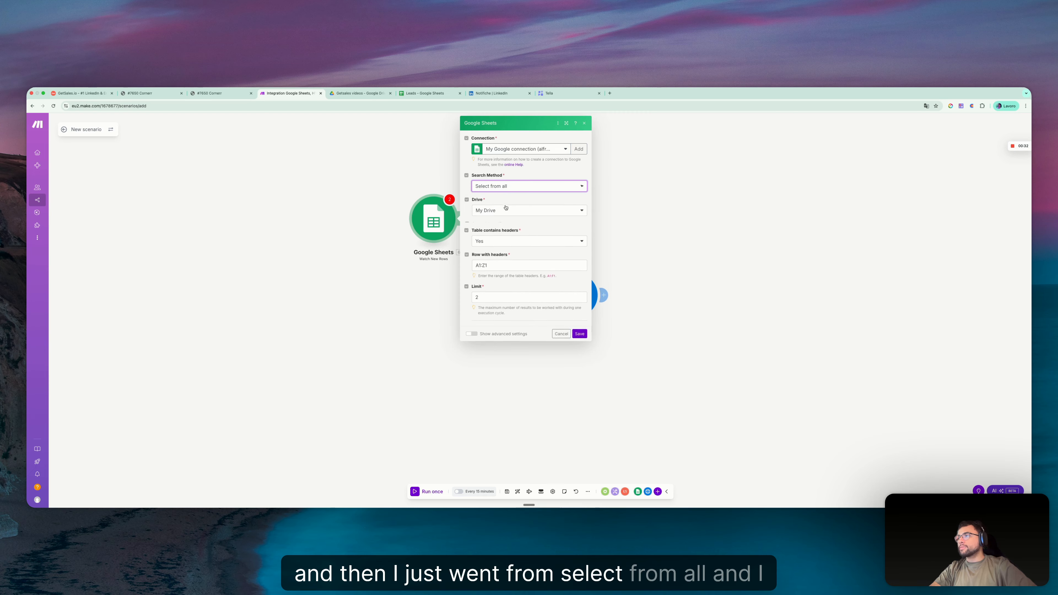
- Copy the spreadsheet ID from the address of the Leads sheet and paste it as the module's Spreadsheet ID
left_click(429, 101)
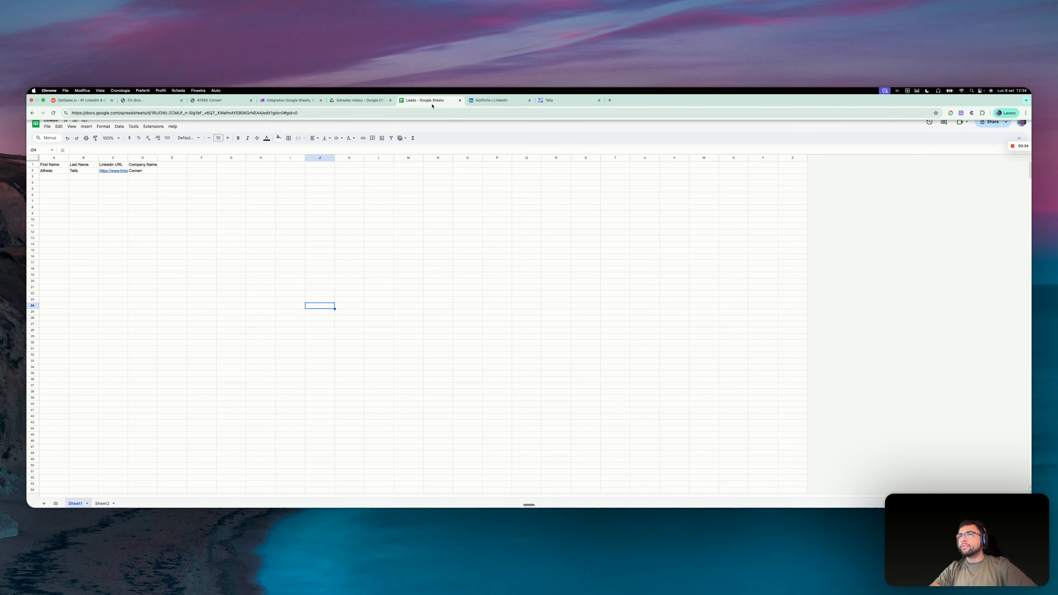
left_click(157, 106)
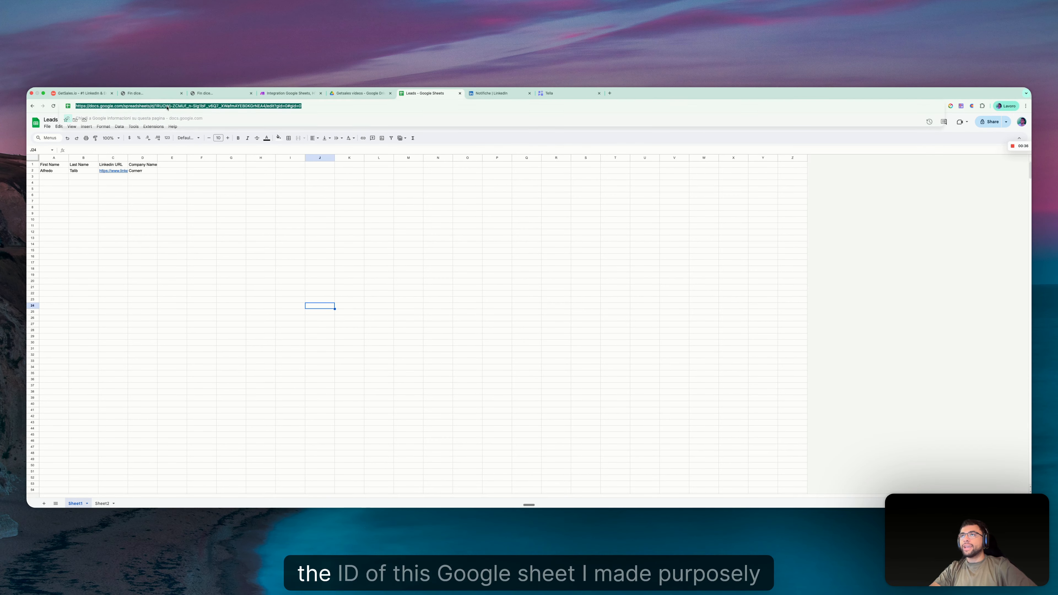
left_click(142, 250)
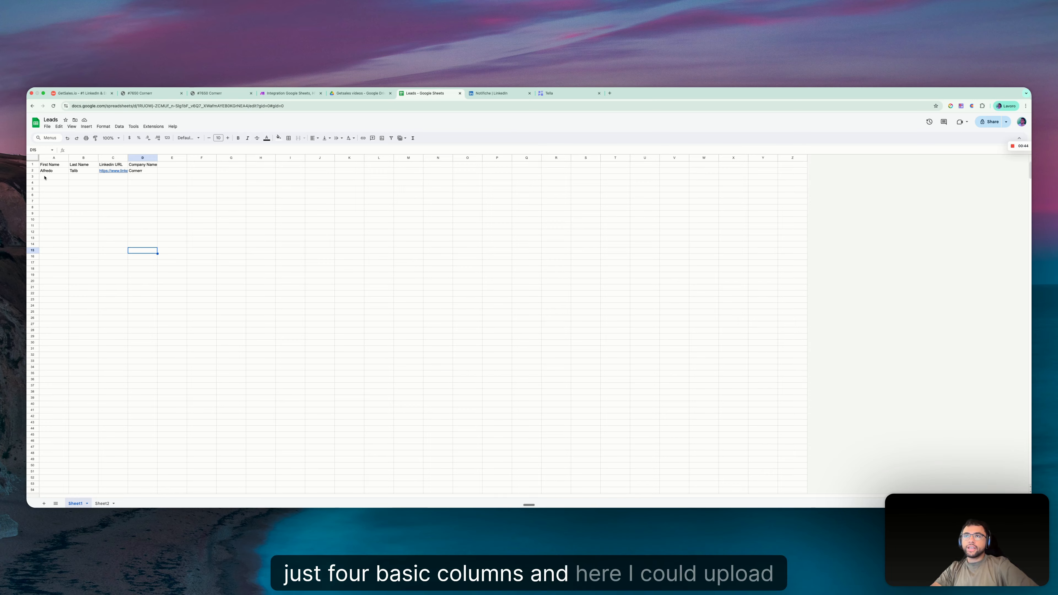
left_click_drag(44, 177, 146, 315)
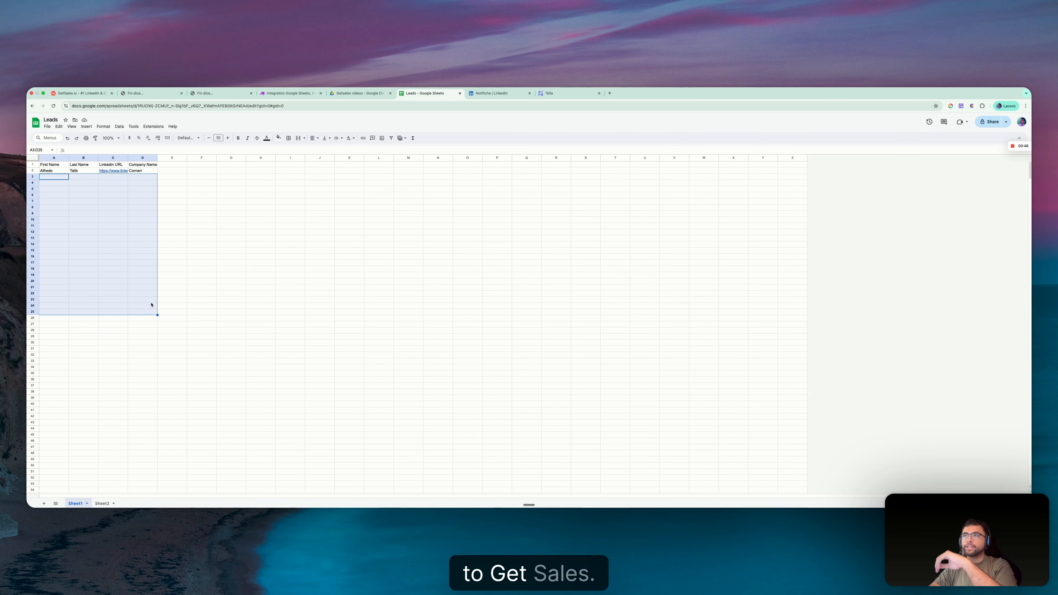
left_click(147, 106)
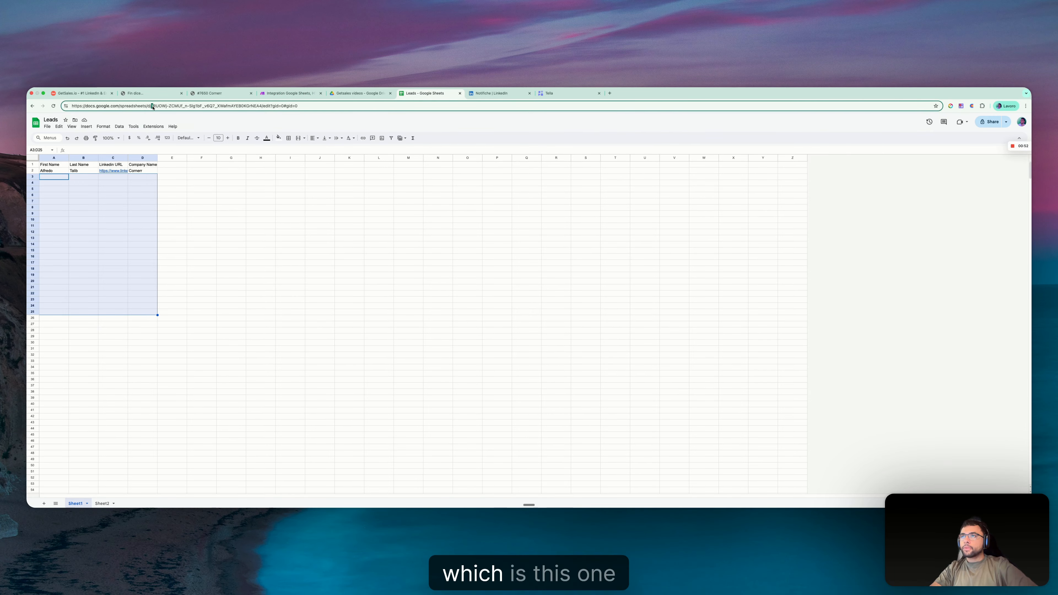
left_click_drag(153, 107, 263, 106)
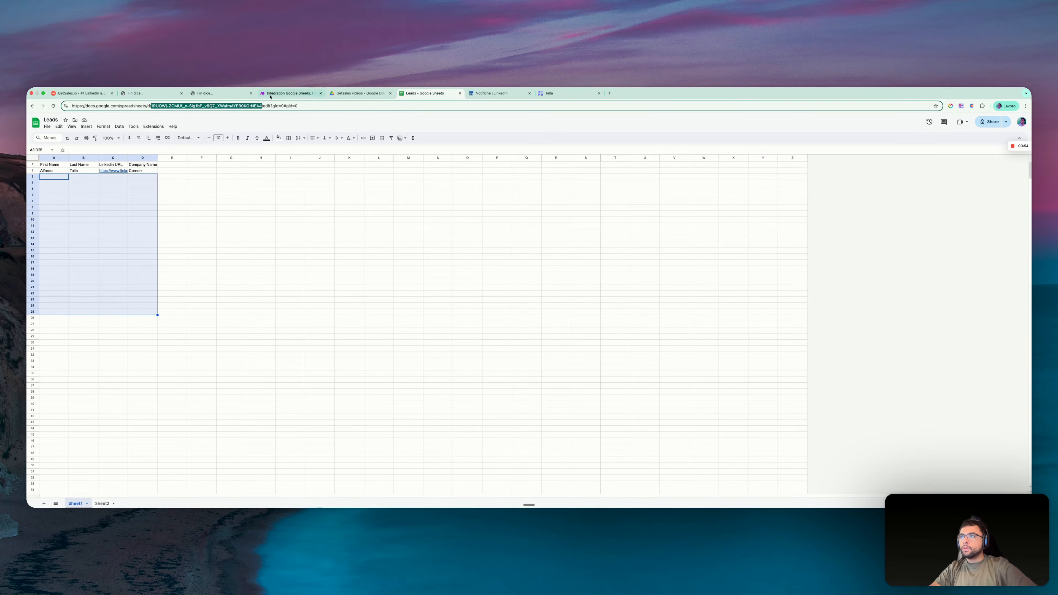
key("ctrl+c")
left_click(270, 93)
left_click(497, 210)
key("ctrl+v")
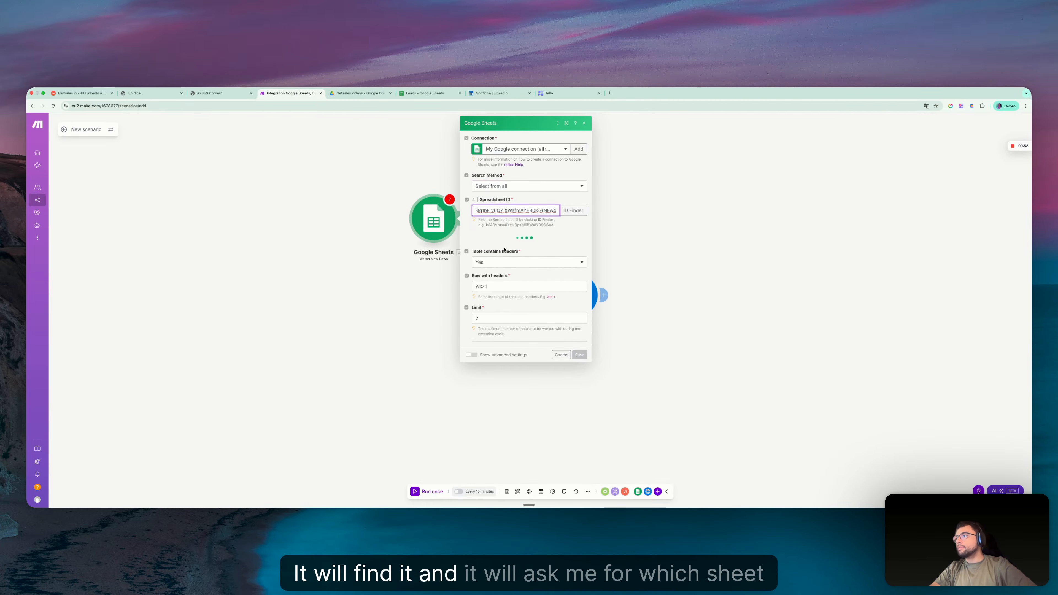
- Check the tab name in the Leads spreadsheet and set the module's sheet name to Sheet1
left_click(425, 93)
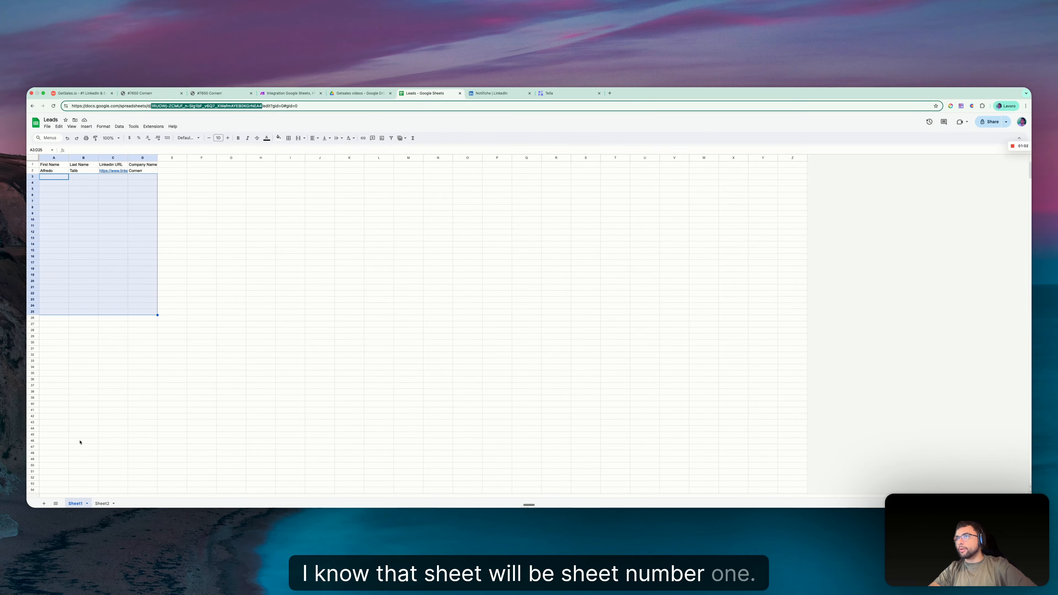
left_click(228, 93)
left_click(288, 94)
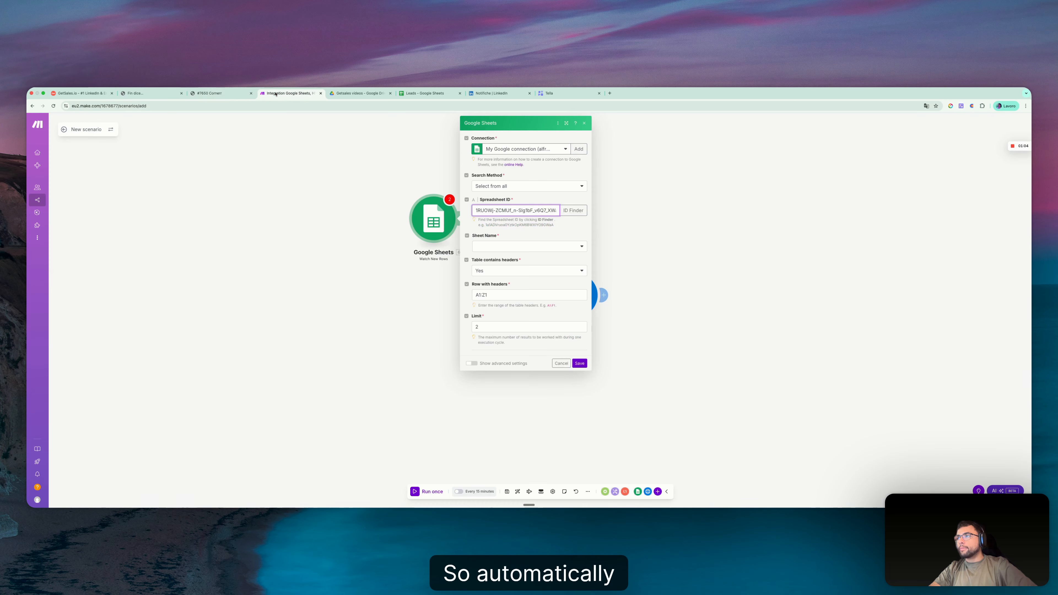
left_click(517, 245)
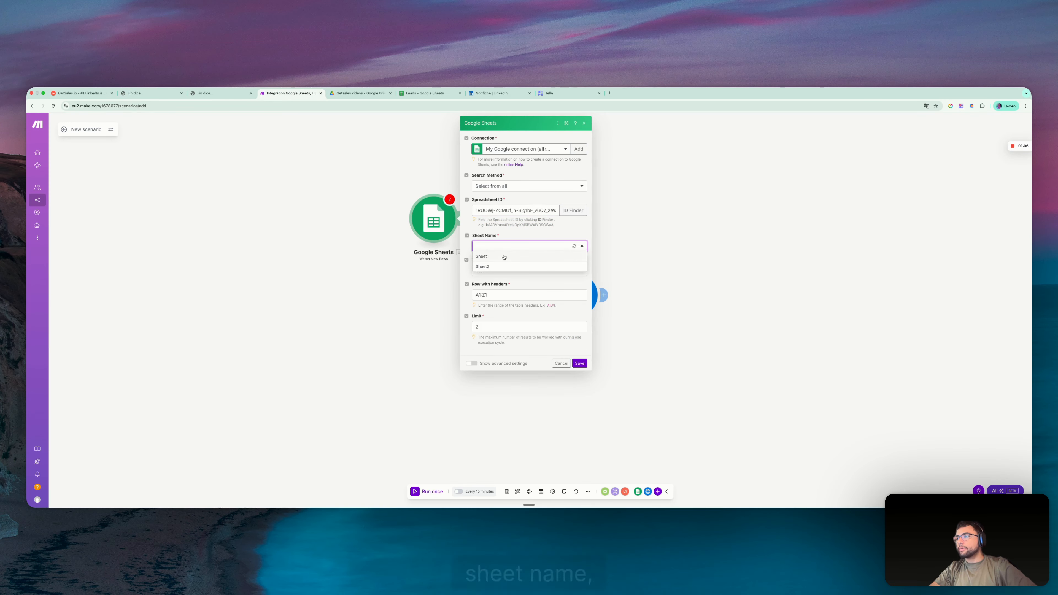
left_click(503, 255)
- Save the Google Sheets module with a limit of 200 and All as the starting point
left_click(514, 327)
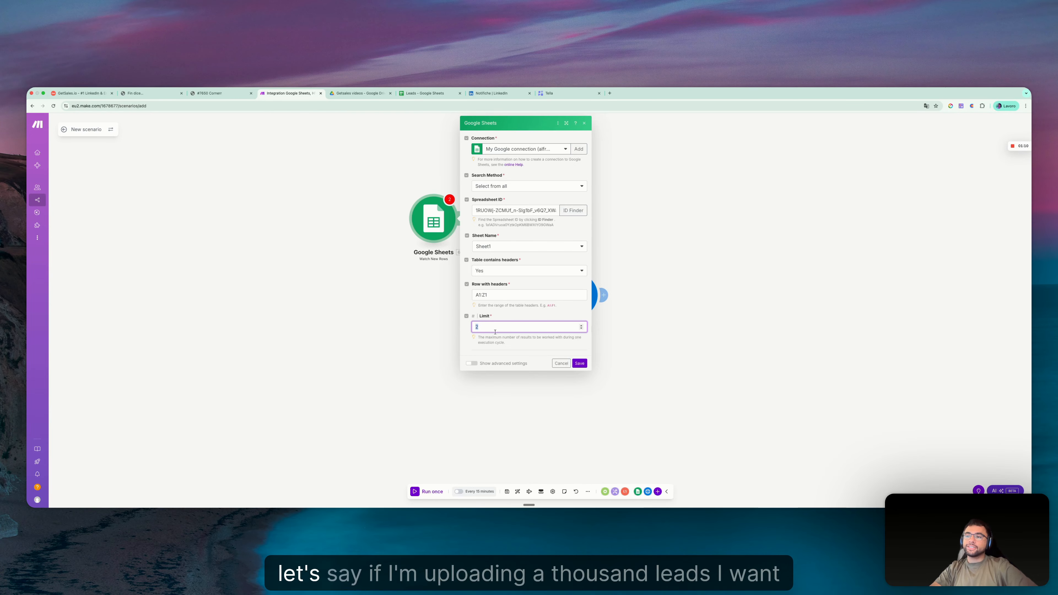
type("1000")
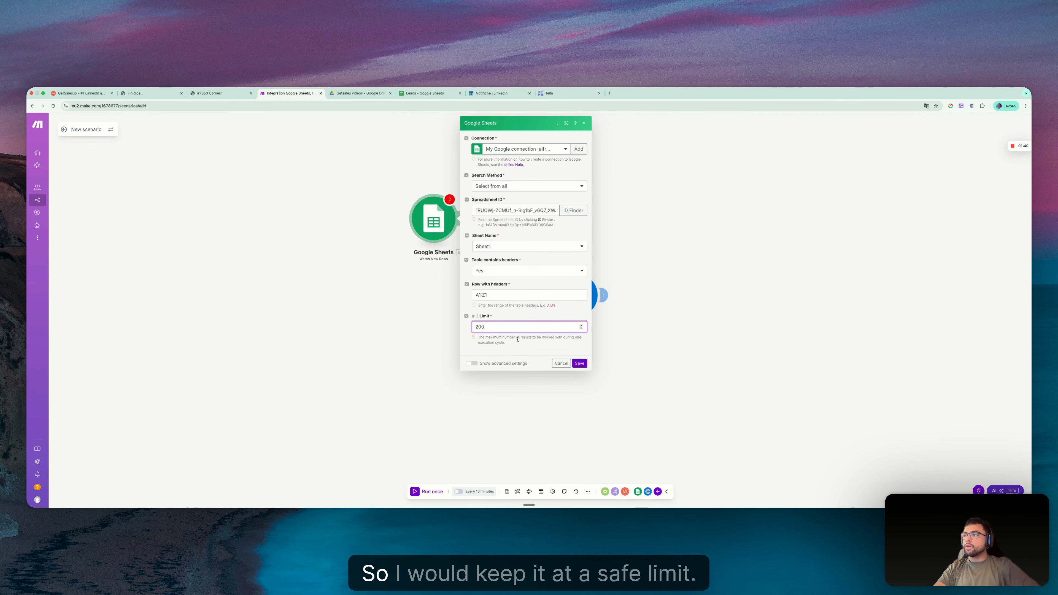
left_click(579, 364)
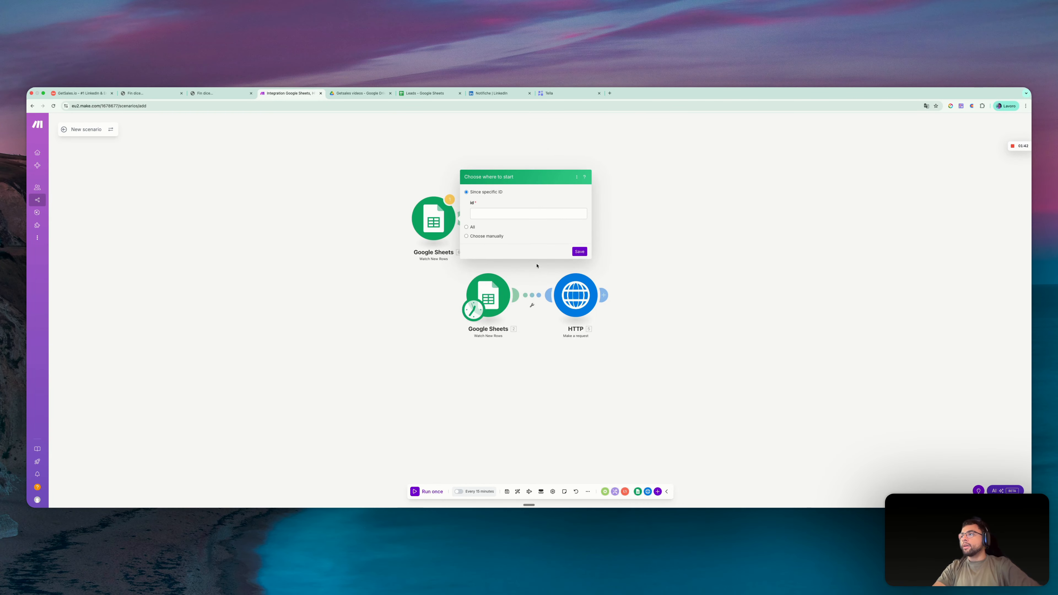
left_click(466, 227)
left_click(579, 224)
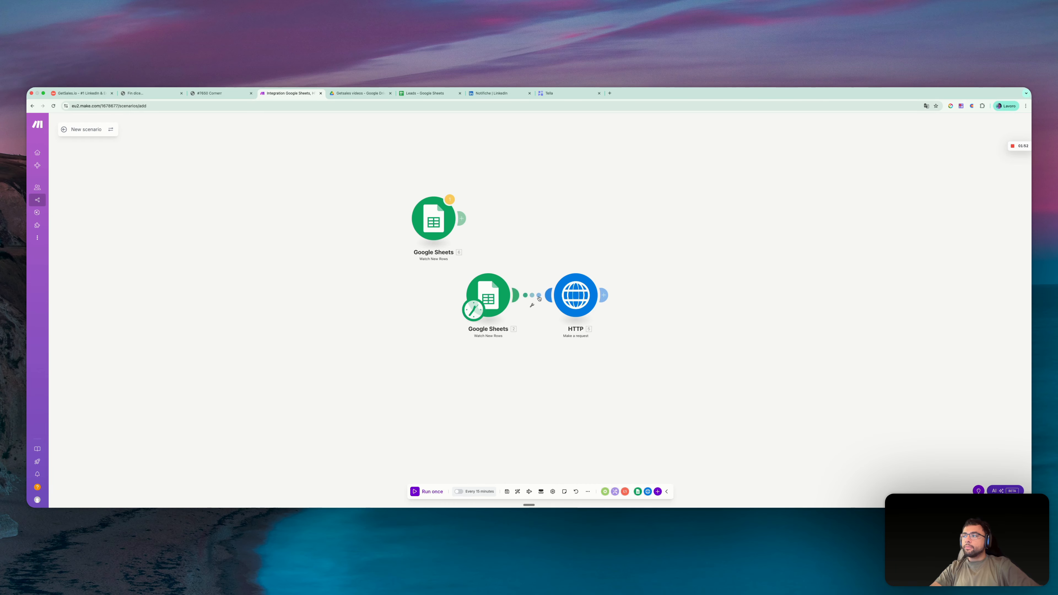
- Search the available apps for "getsales" as a module following HTTP, and close the search
left_click(604, 295)
type("getsales")
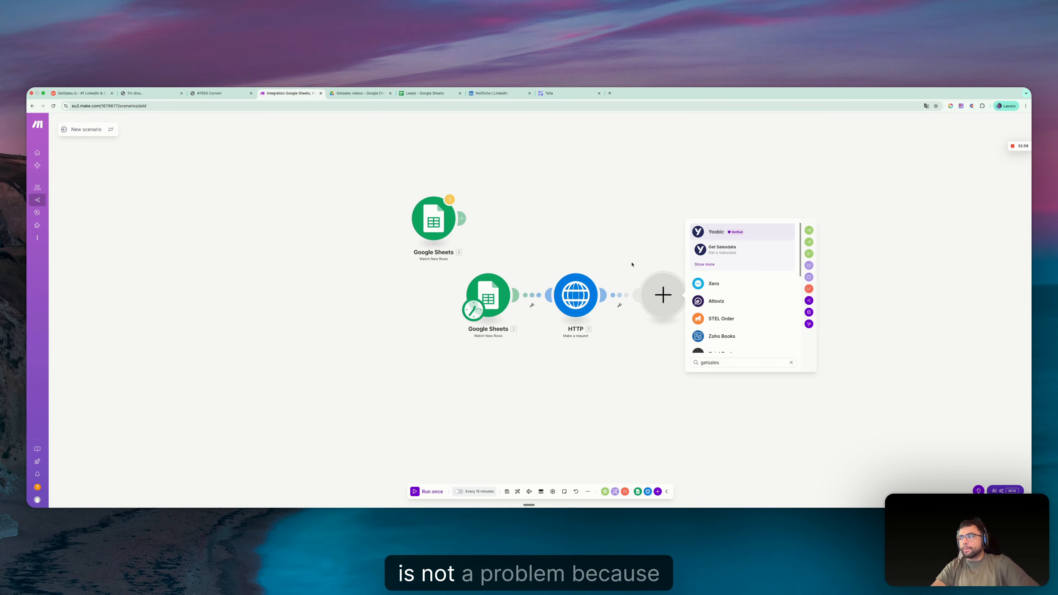
left_click(600, 233)
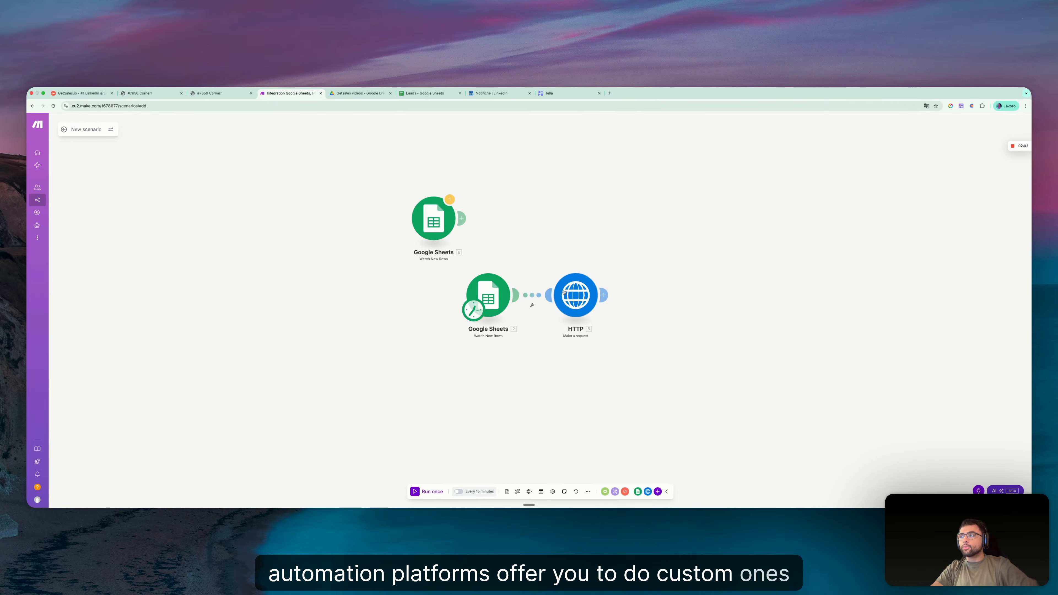
- Browse the full list of app integrations offered after the HTTP module and leave without adding one
left_click(605, 296)
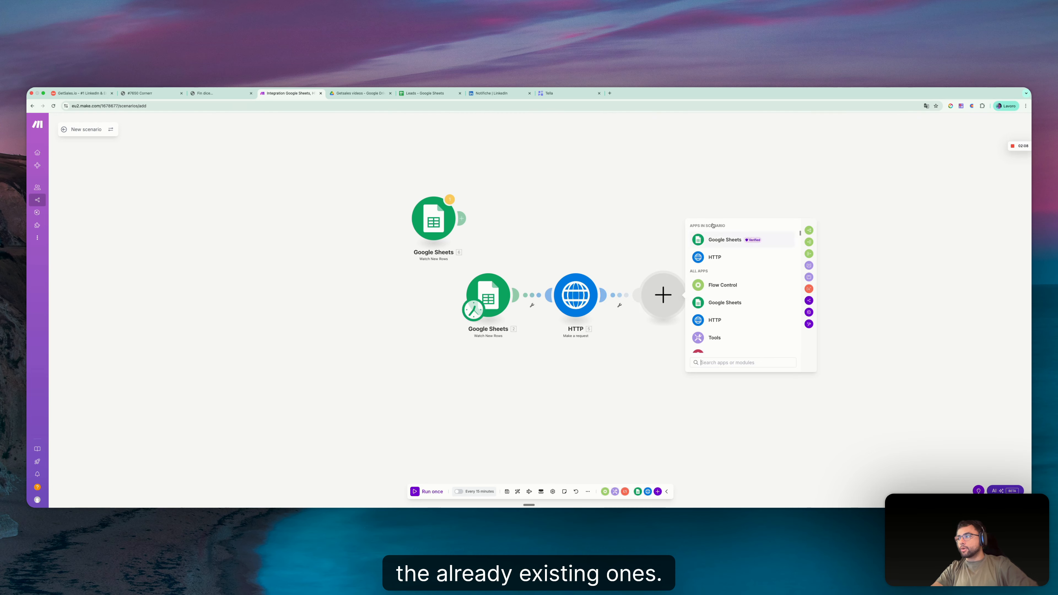
scroll(765, 323, "down", 10)
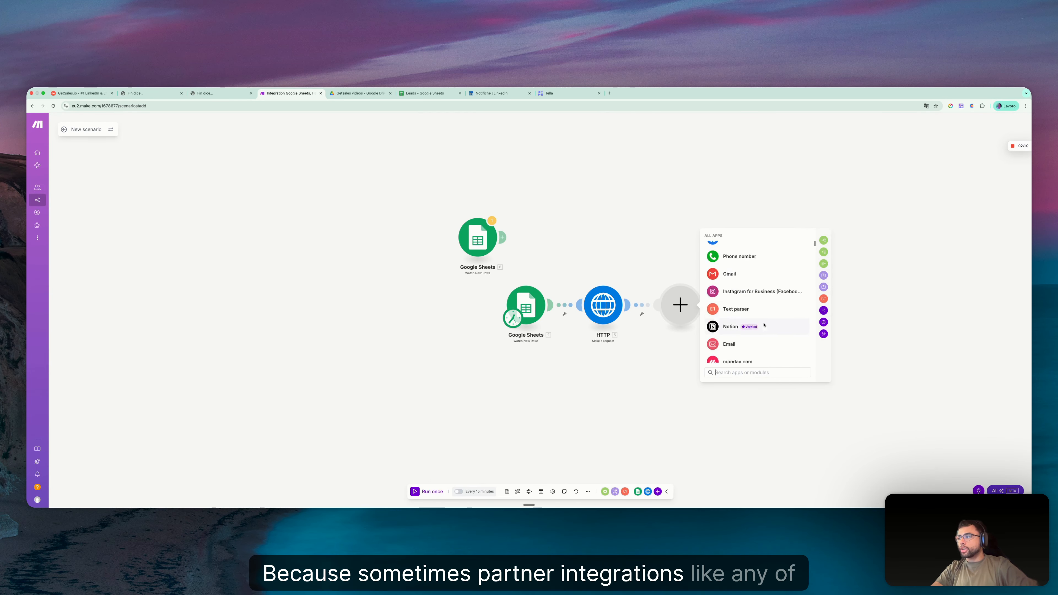
scroll(765, 323, "down", 10)
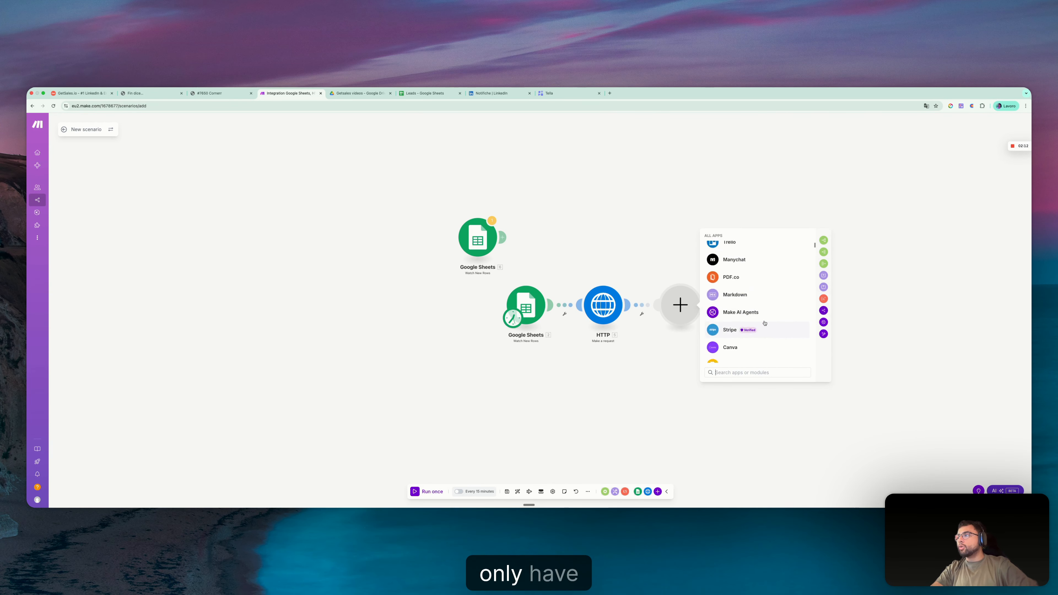
scroll(765, 323, "down", 10)
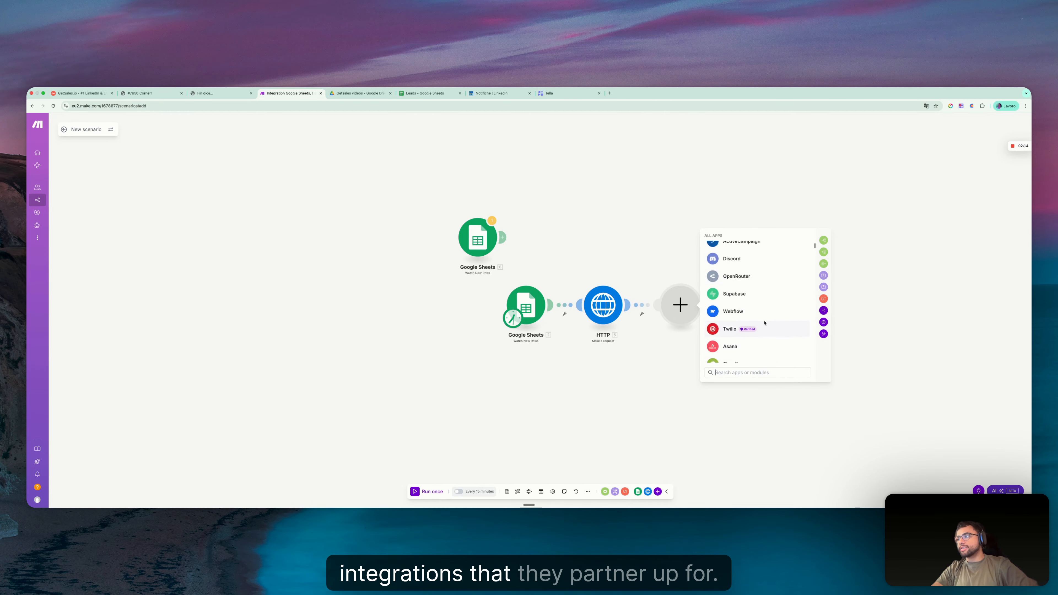
scroll(765, 323, "down", 2)
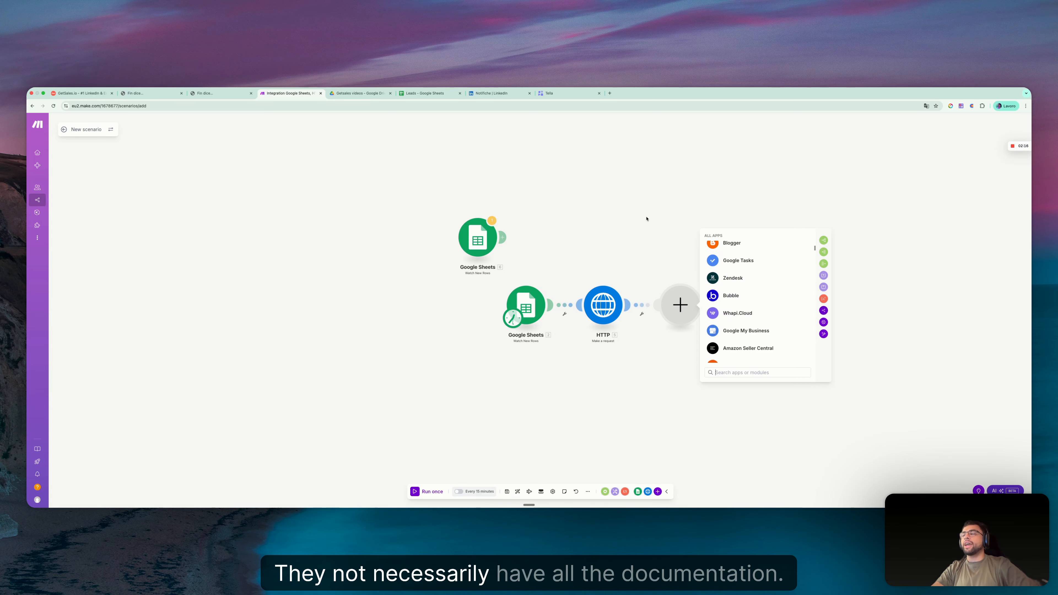
left_click(646, 219)
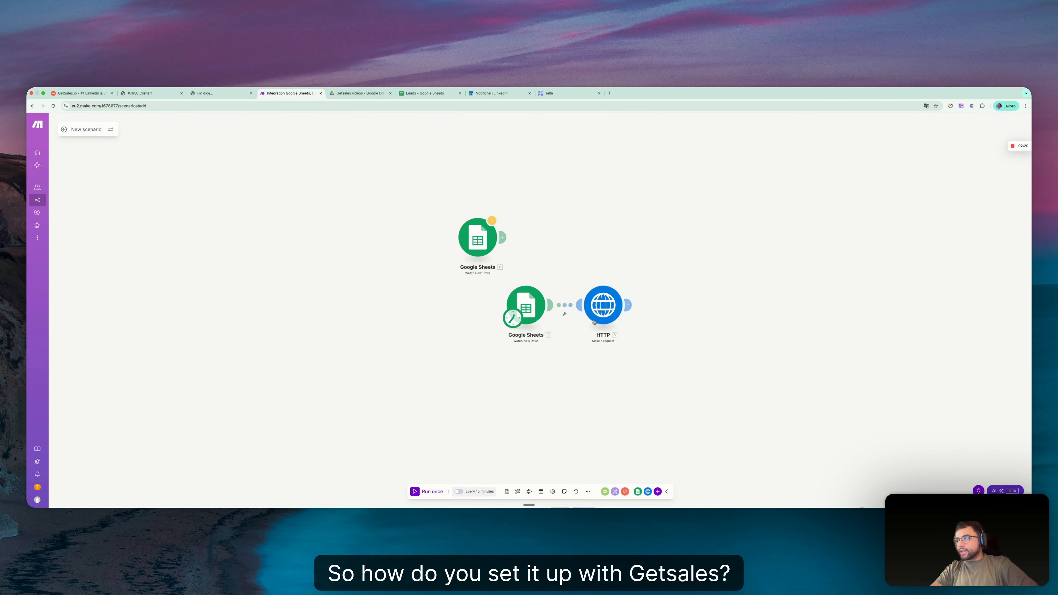
- Compare the existing HTTP module's request settings with the GetSales documentation for adding a new contact to an automation
left_click(595, 308)
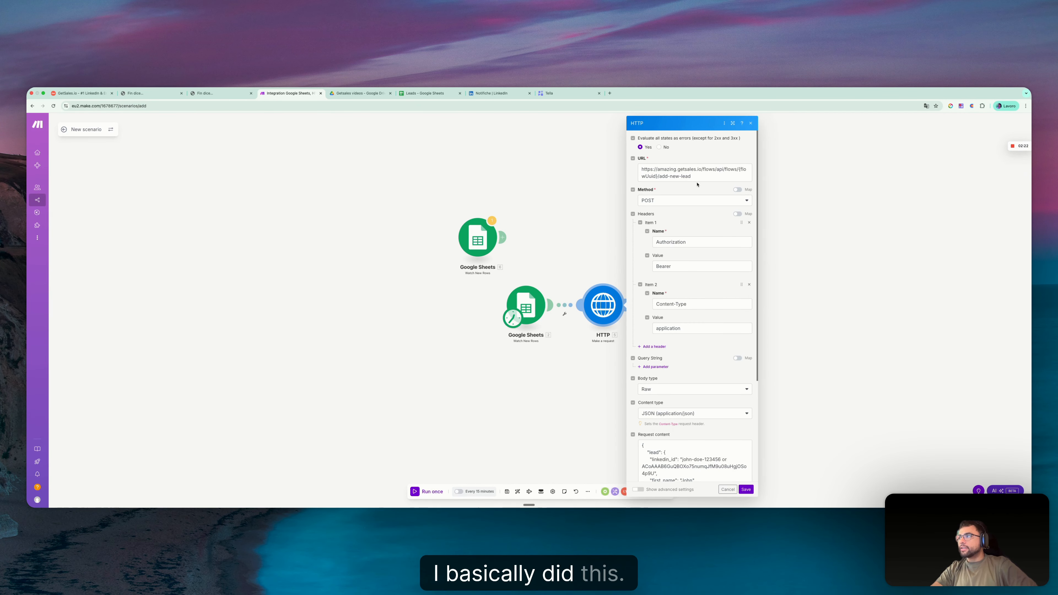
key("ctrl+Right")
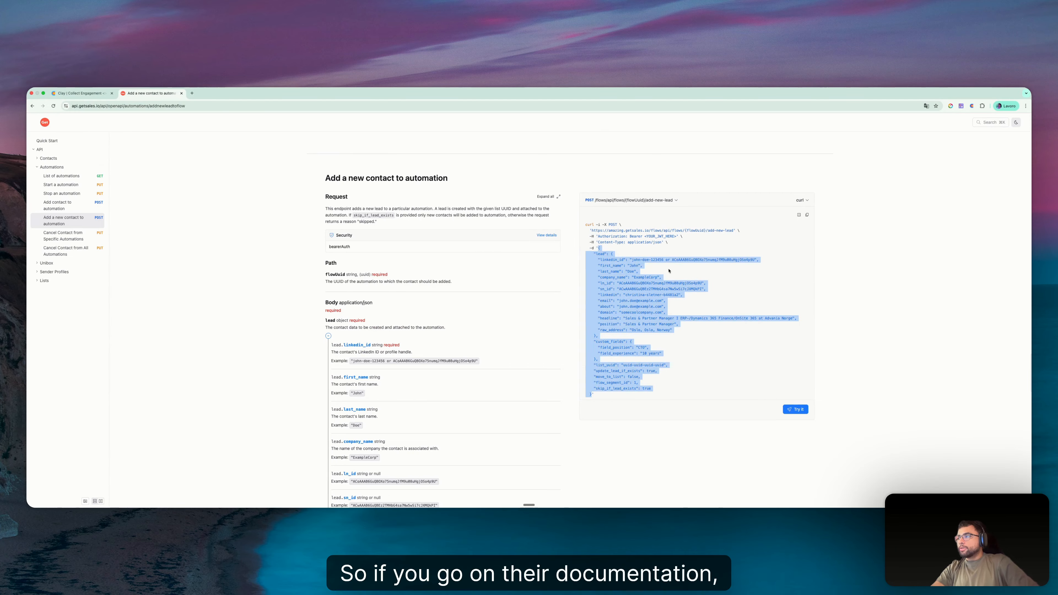
left_click(661, 251)
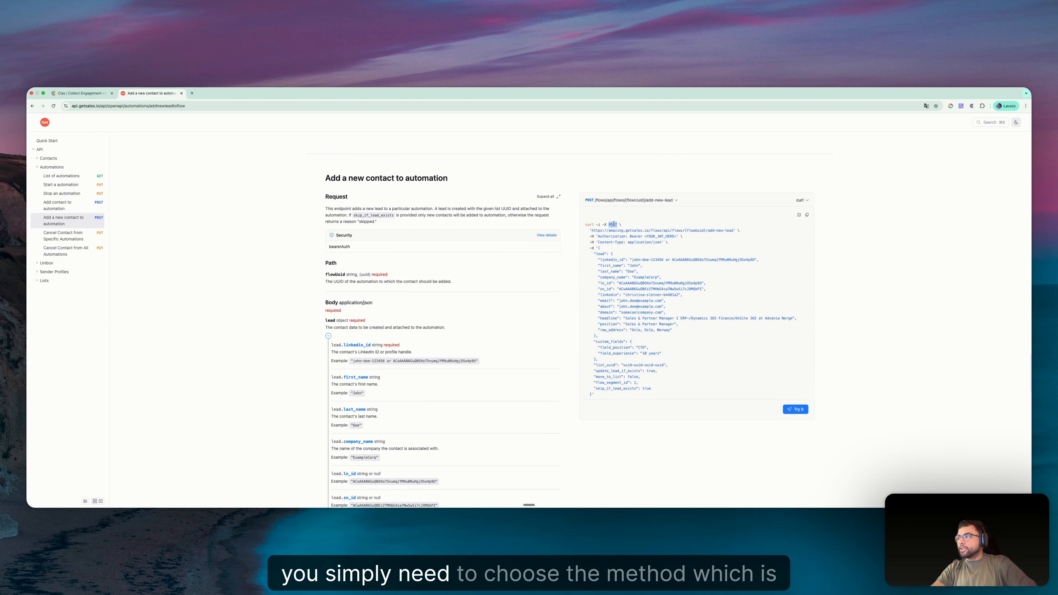
key("ctrl+Left")
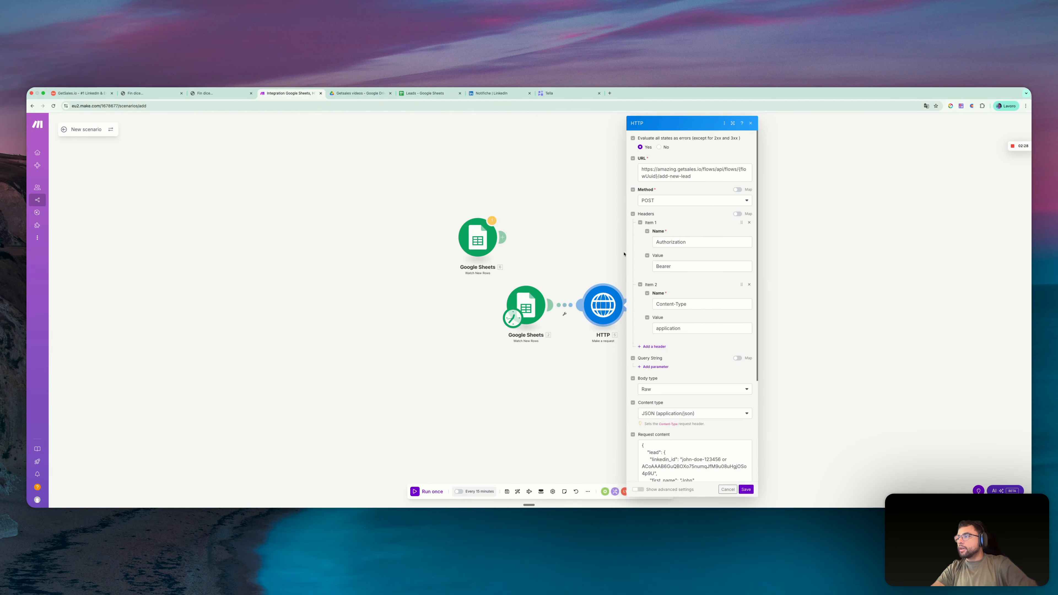
left_click(595, 341)
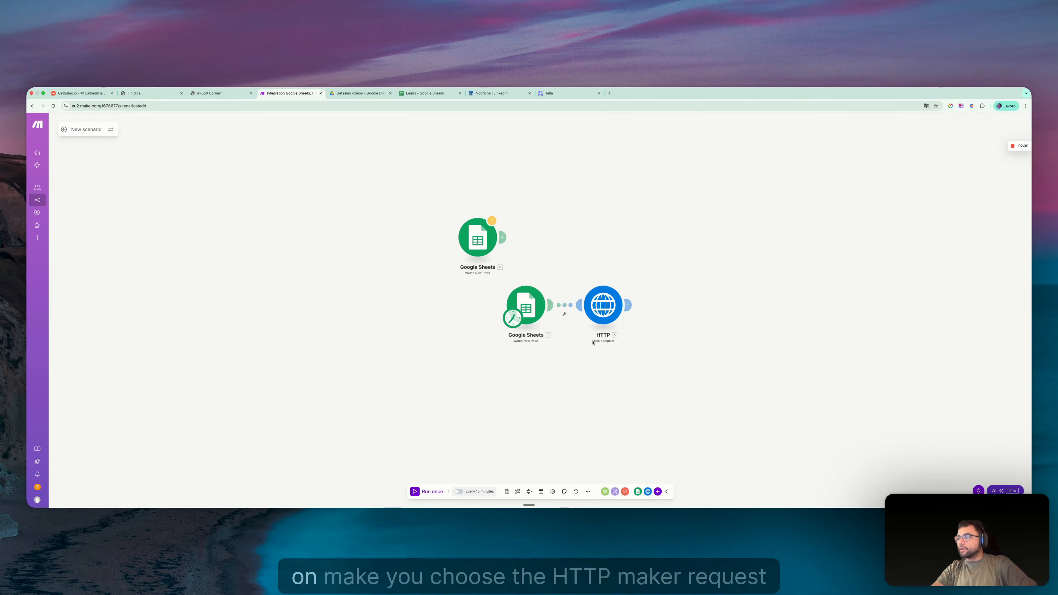
- Look up the Make a request action among the HTTP modules and leave without adding it
left_click(502, 237)
left_click(604, 199)
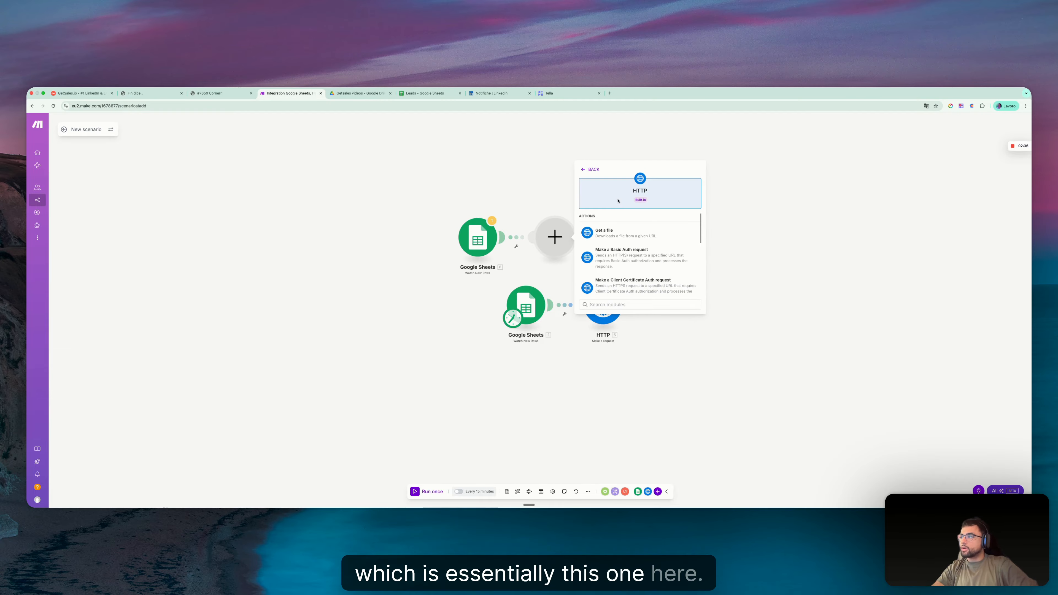
scroll(620, 257, "down", 3)
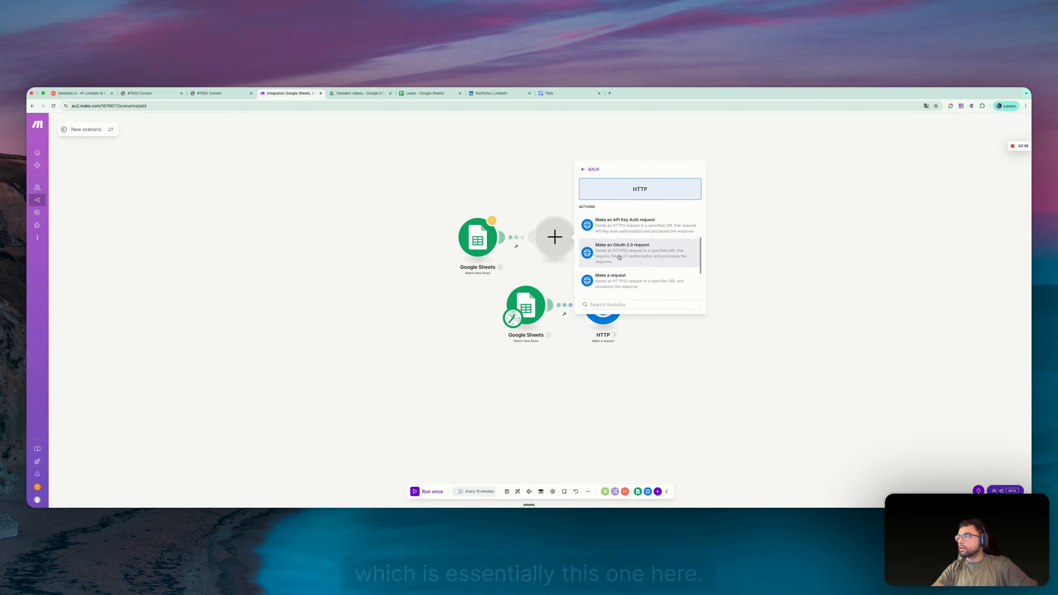
left_click(692, 356)
- Open the existing HTTP module and check its method and URL against the curl example in the GetSales documentation
left_click(604, 306)
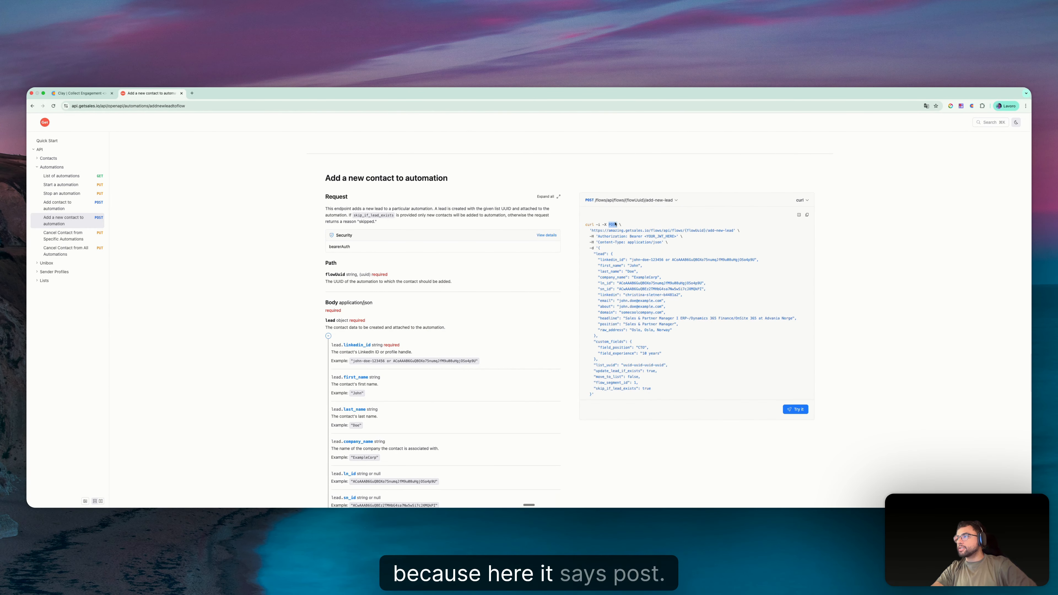
left_click_drag(591, 230, 741, 233)
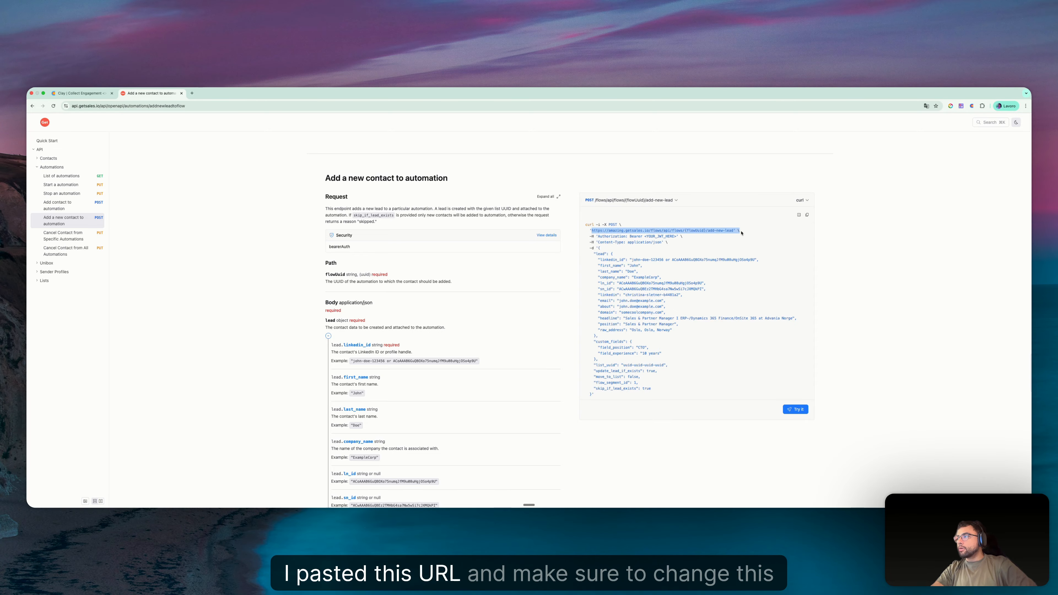
left_click(690, 231)
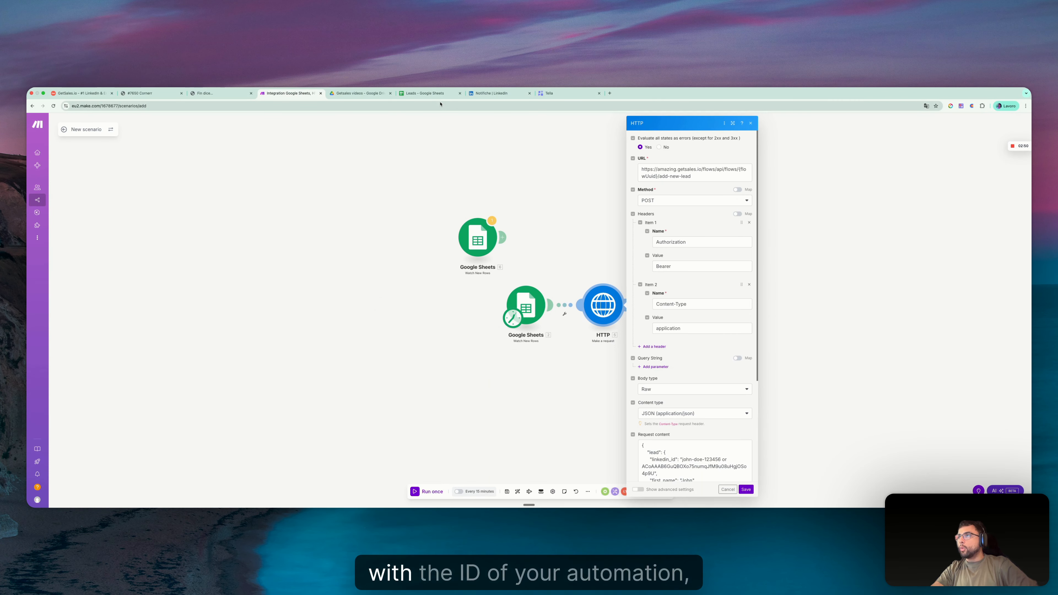
- Locate the automation's UUID in the web address of the GetSales automation and return to the HTTP module settings
left_click(220, 92)
left_click(205, 106)
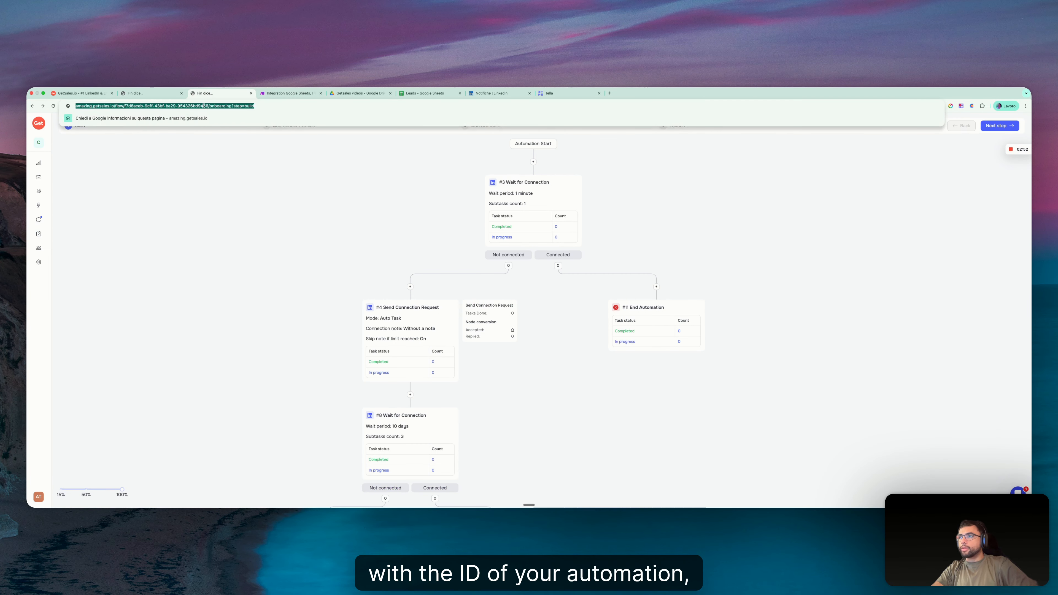
left_click(138, 106)
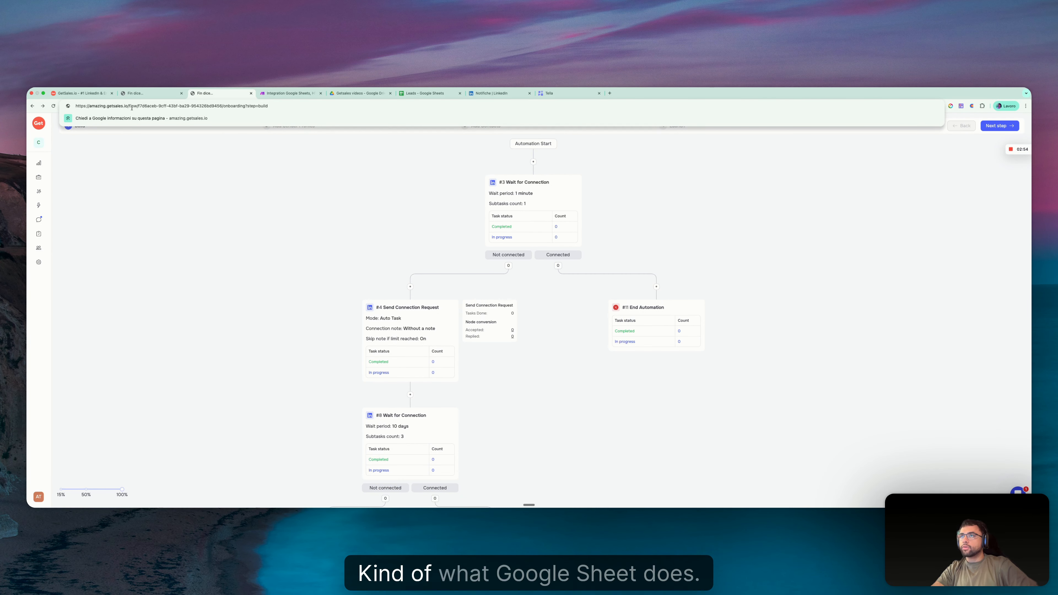
left_click_drag(193, 107, 218, 111)
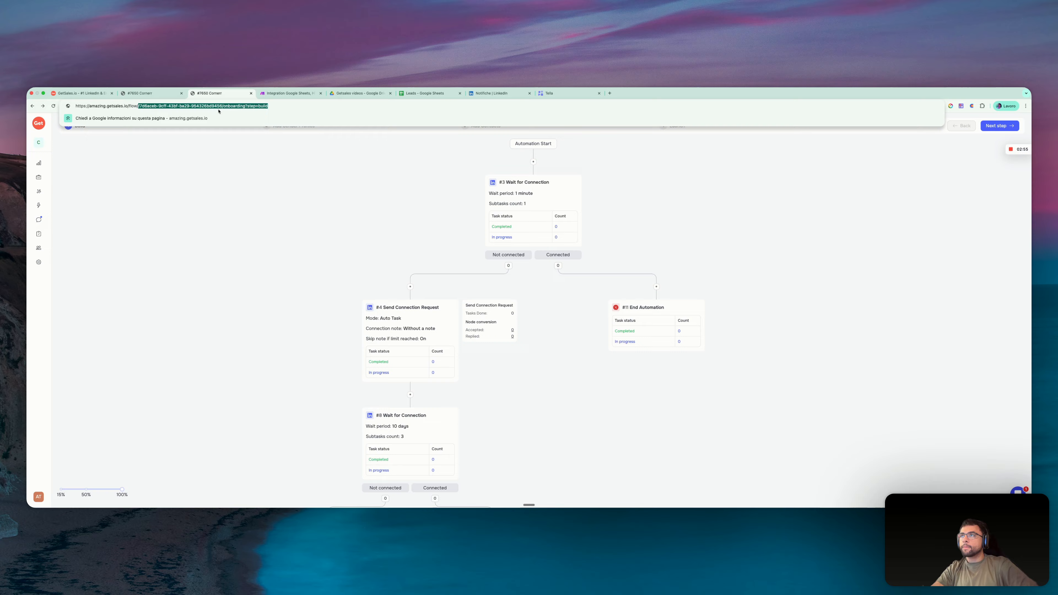
left_click(290, 93)
- Compare the HTTP module's two headers with the Authorization and Content-Type lines of the documentation's curl example
scroll(697, 204, "down", 2)
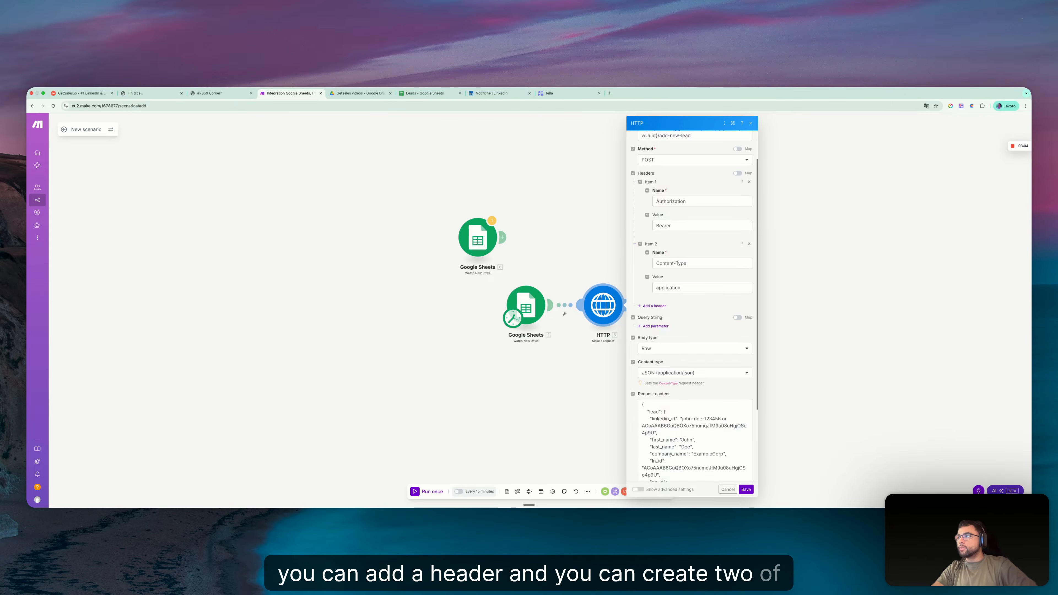
key("ctrl+Right")
left_click_drag(592, 237, 599, 242)
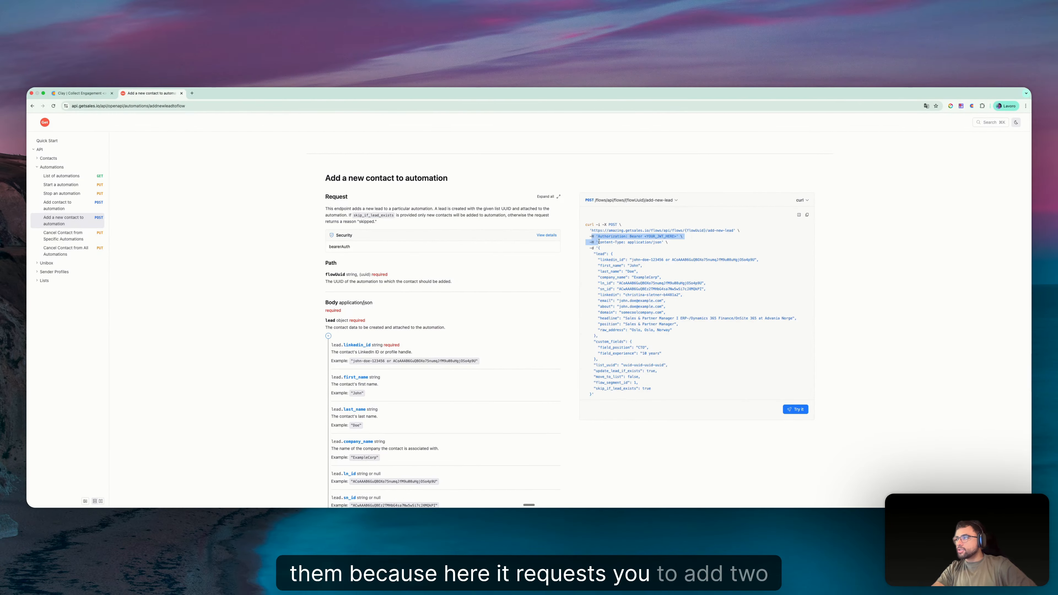
left_click(600, 242)
key("ctrl+Left")
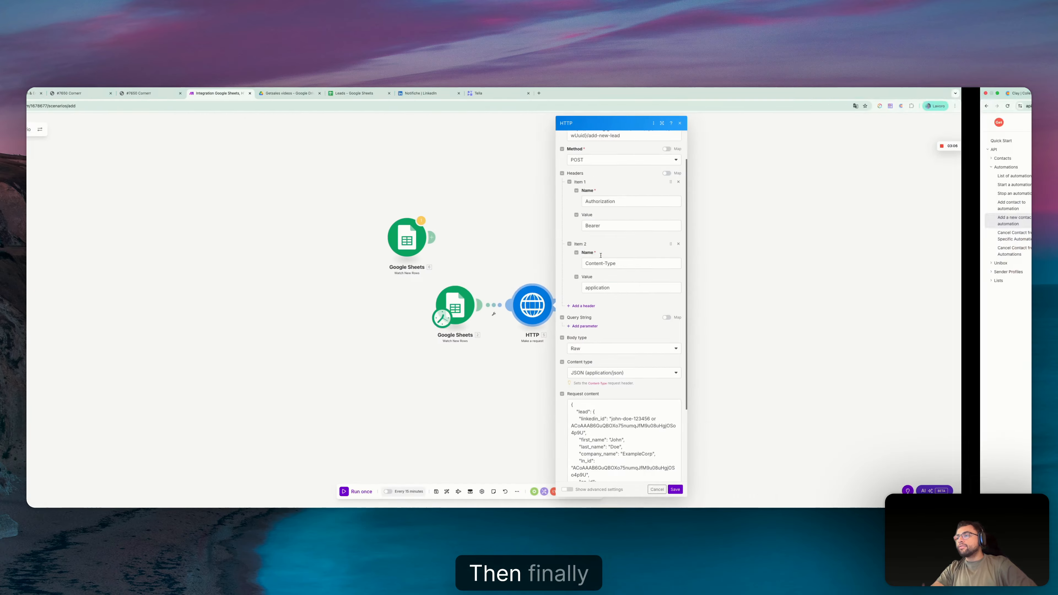
- Review the HTTP module's body type, content type and request content against the sample JSON body in the GetSales documentation
scroll(650, 312, "down", 4)
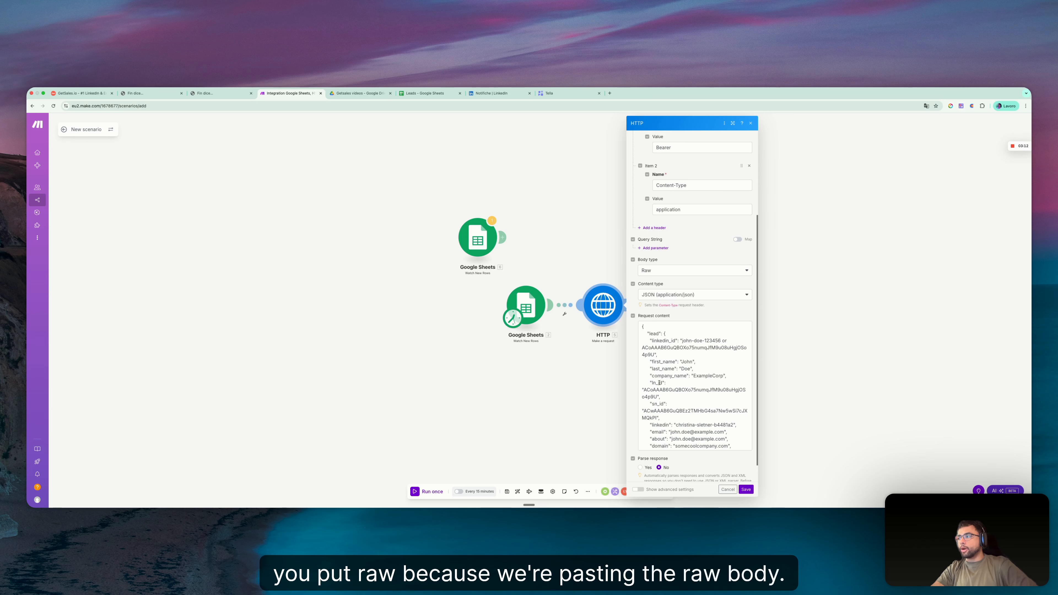
scroll(664, 342, "up", 1)
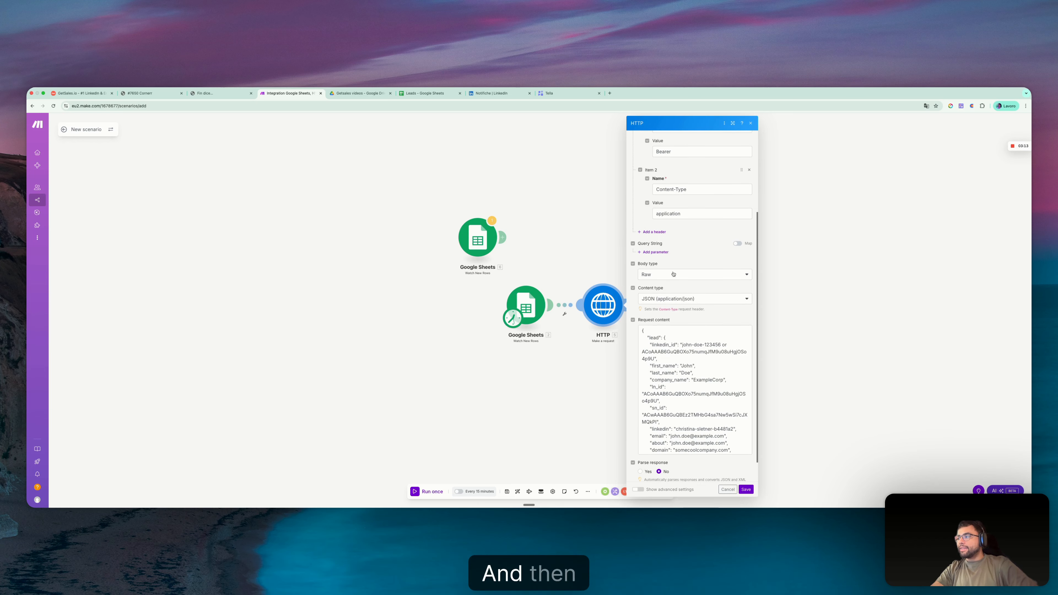
left_click(657, 300)
left_click(661, 333)
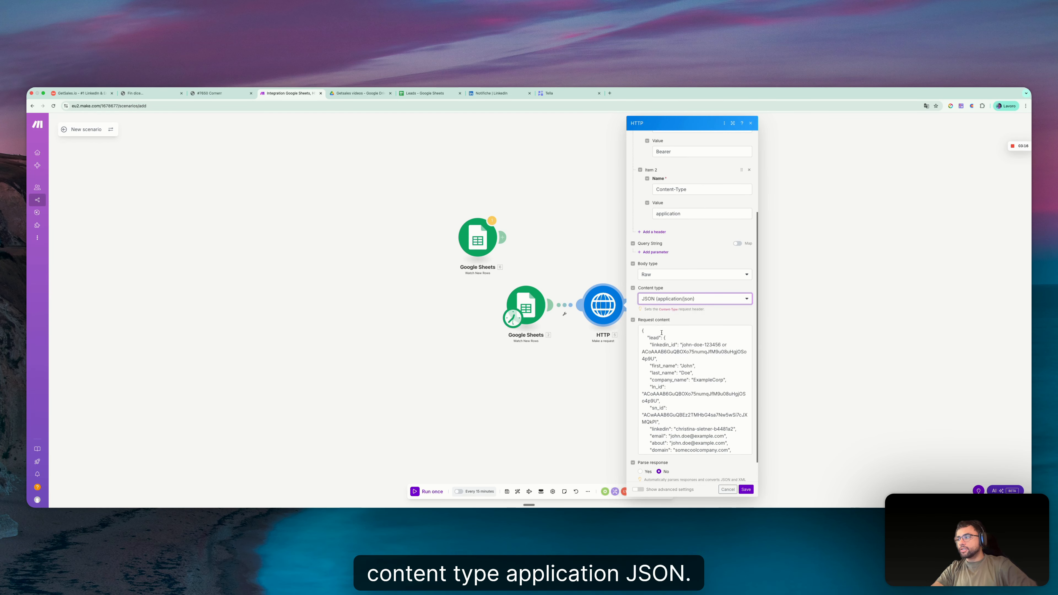
scroll(667, 341, "down", 2)
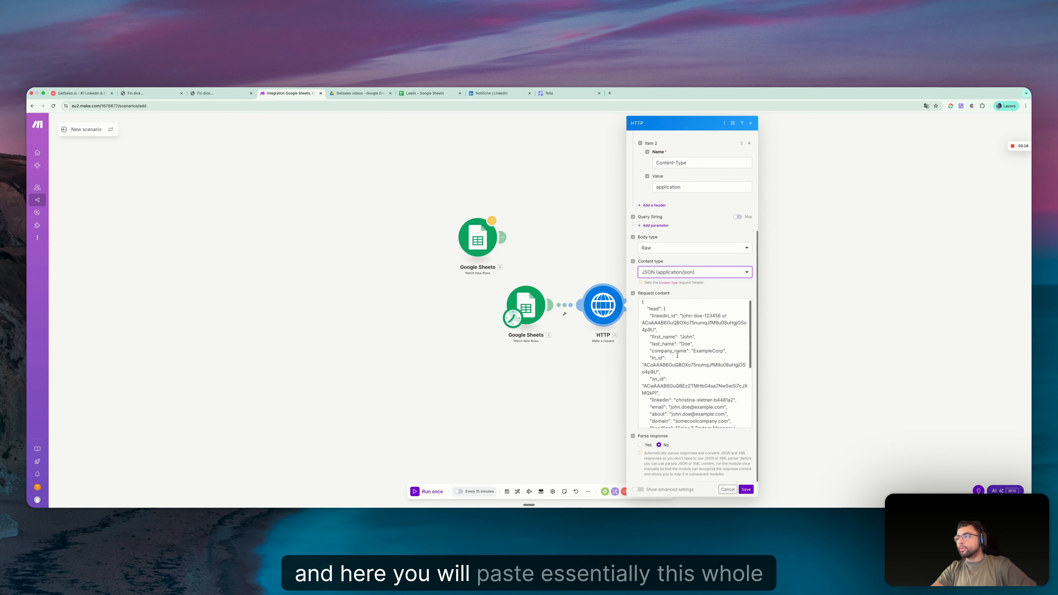
key("ctrl+Right")
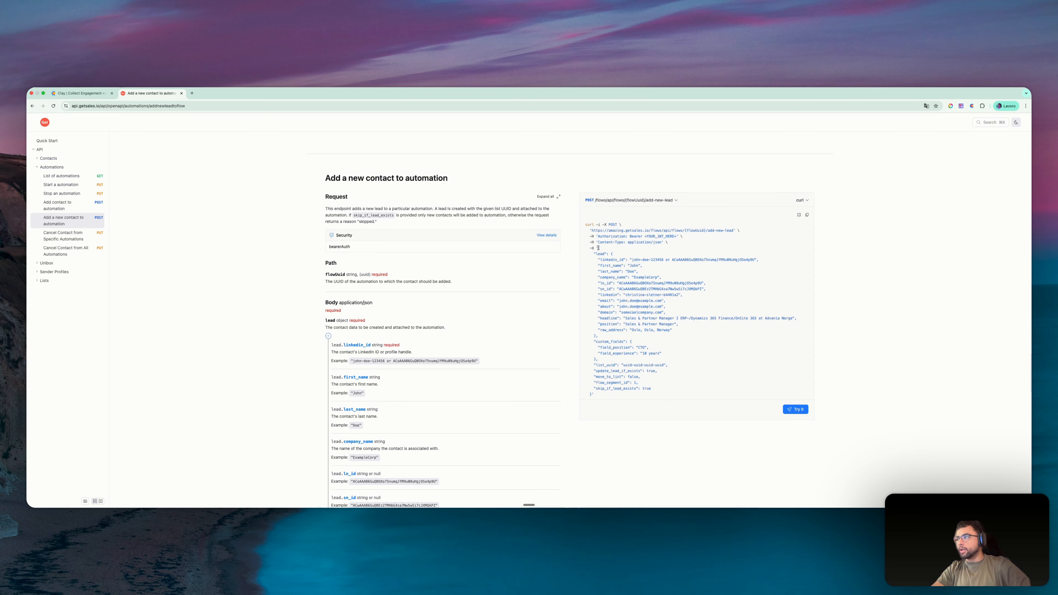
left_click_drag(598, 248, 612, 403)
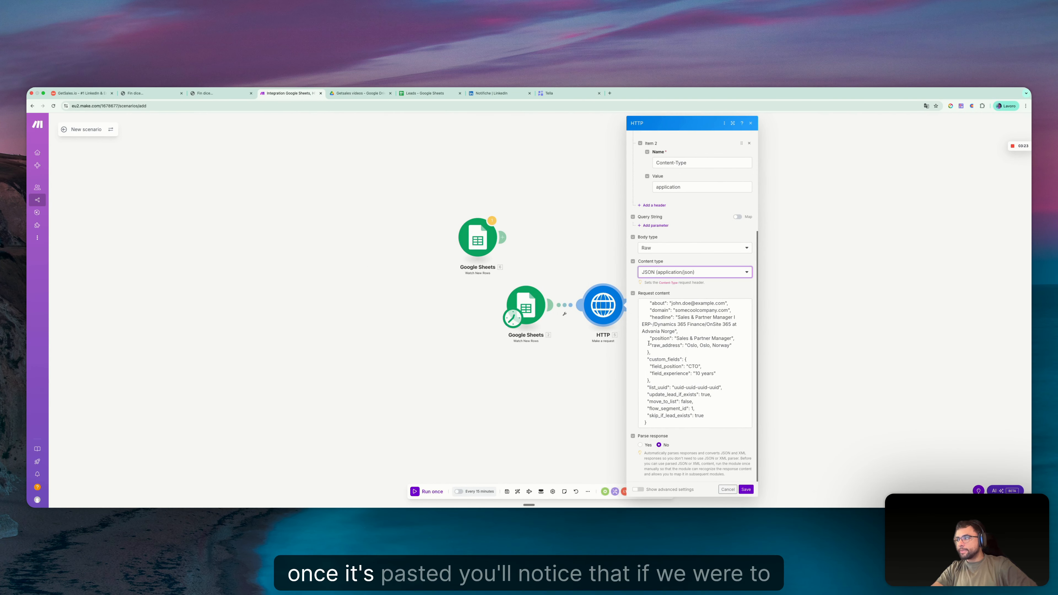
scroll(648, 343, "up", 3)
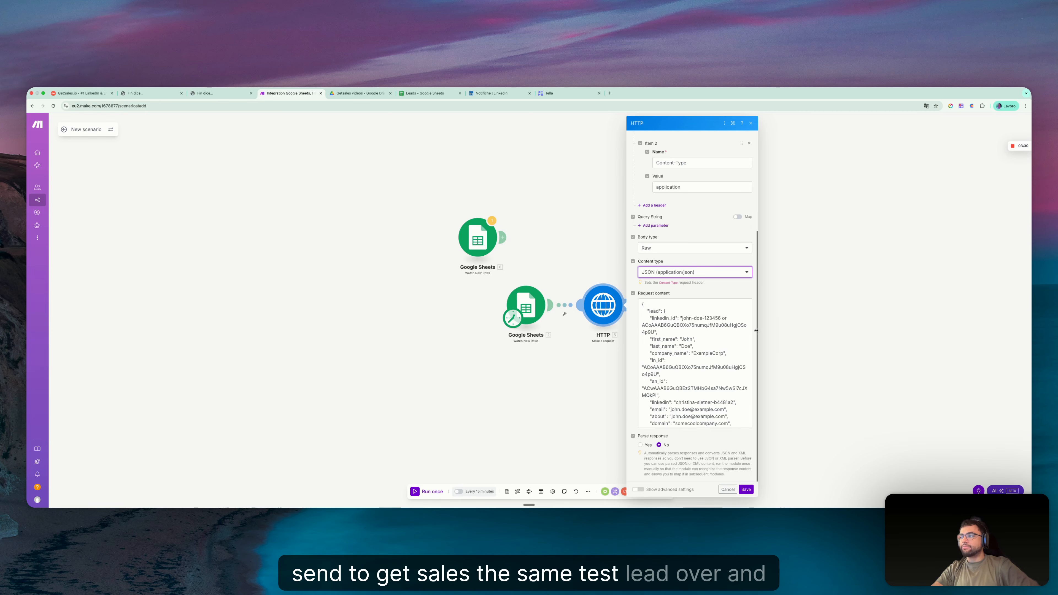
- Replace the sample linkedin_id value in the request content with the Google Sheets field LinkedIn URL (C)
left_click(683, 318)
left_click_drag(684, 318, 652, 330)
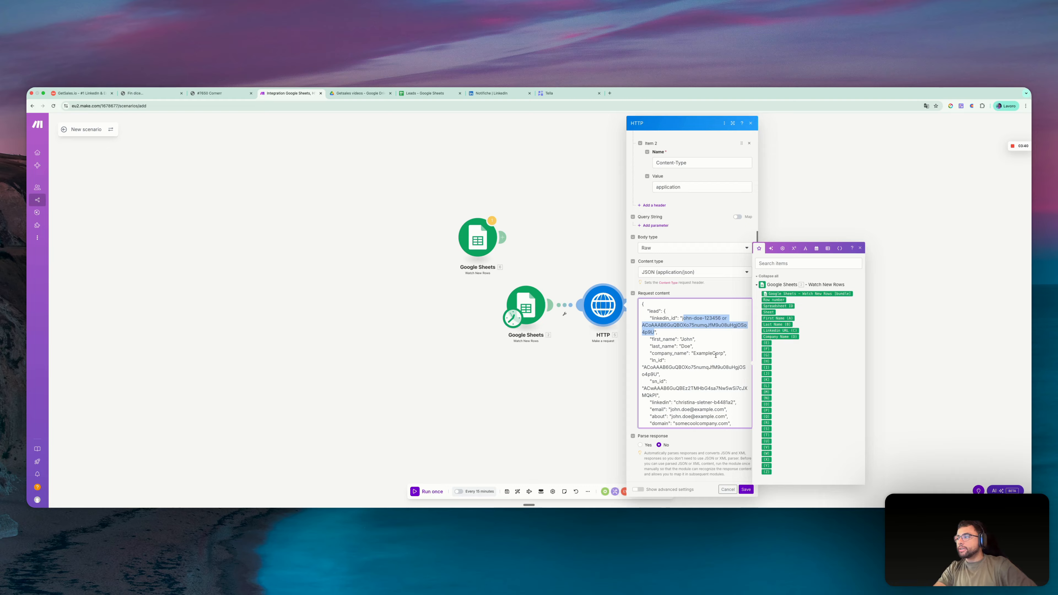
key("BackSpace")
type("/")
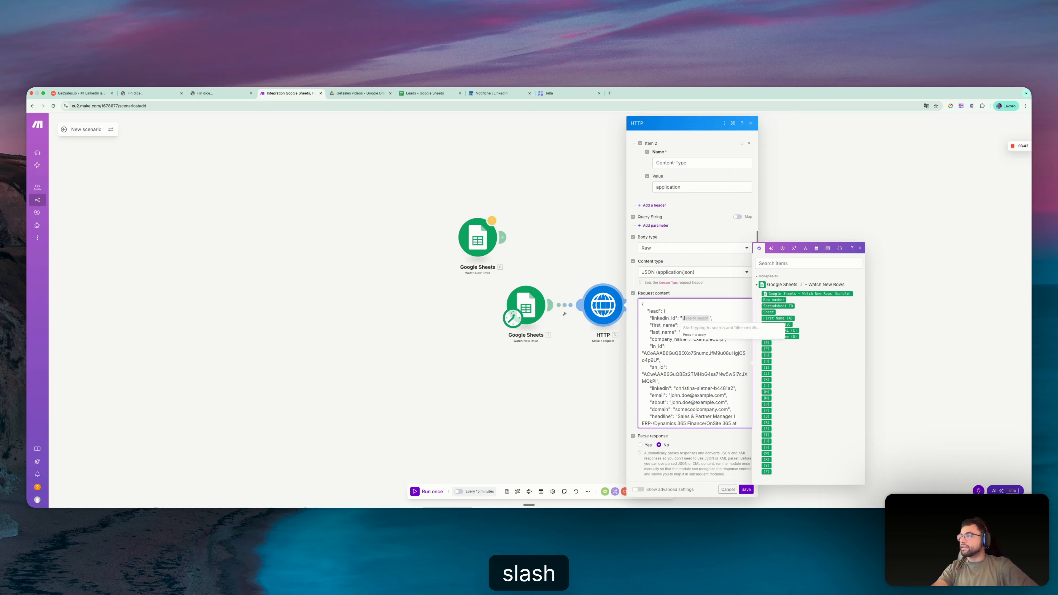
left_click(818, 317)
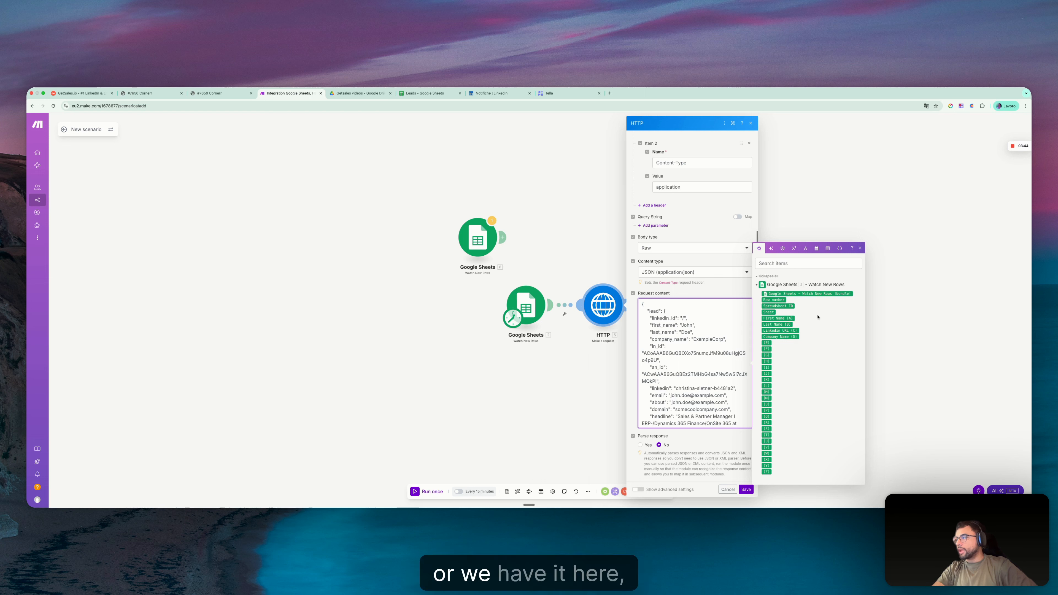
left_click(780, 330)
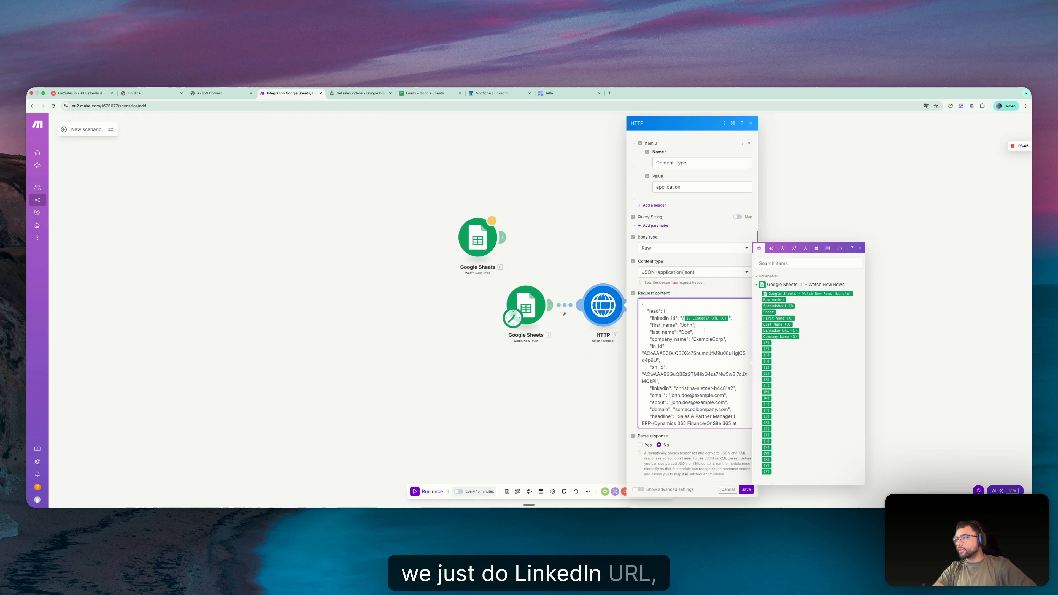
- Map first_name, last_name and company_name in the request content to First Name (A), Last Name (B) and Company Name (D)
double_click(688, 325)
left_click(777, 318)
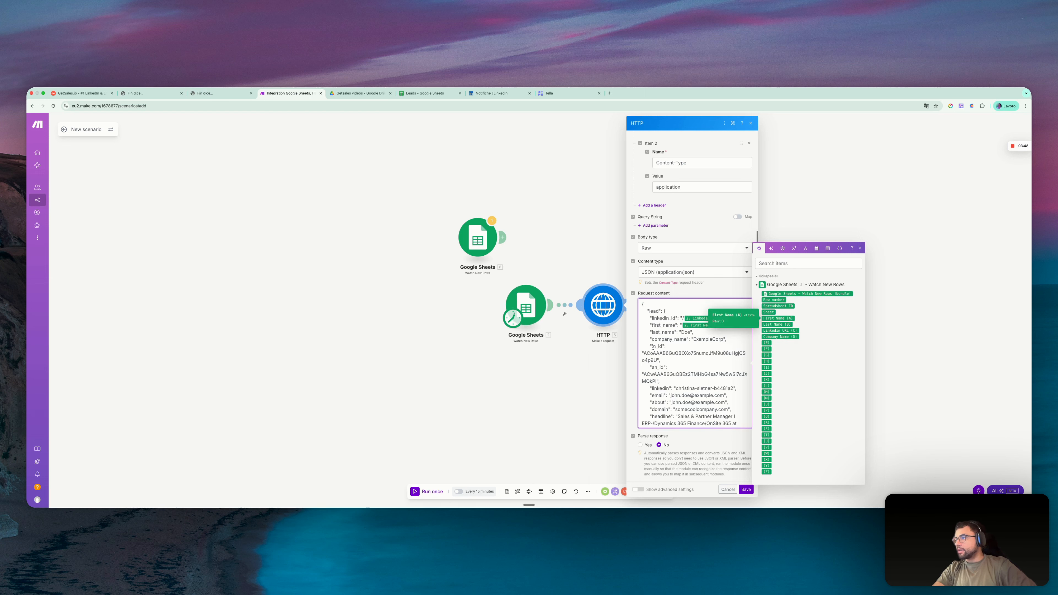
double_click(686, 332)
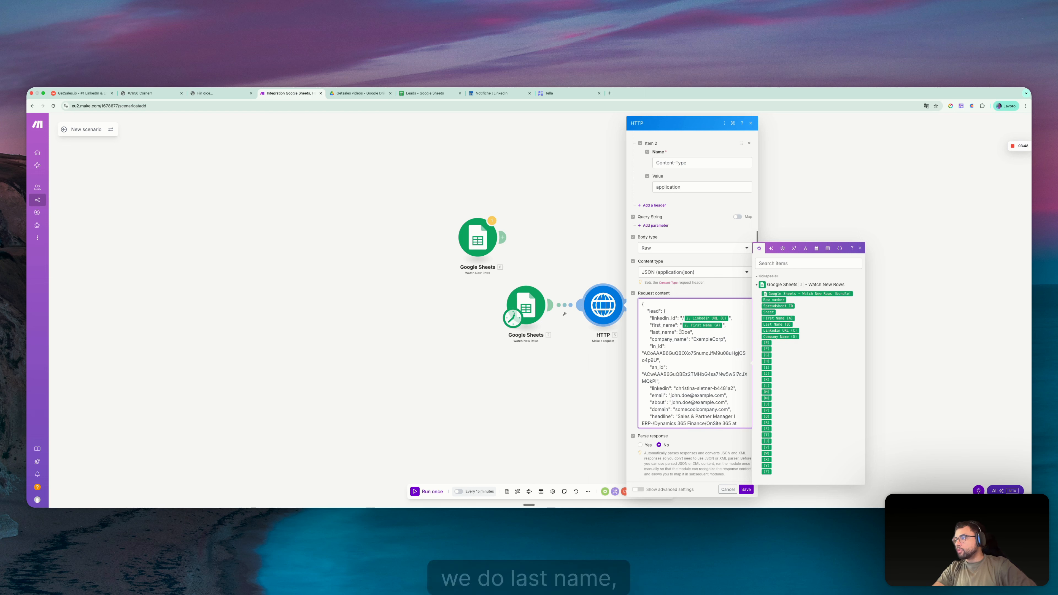
left_click(766, 325)
double_click(709, 339)
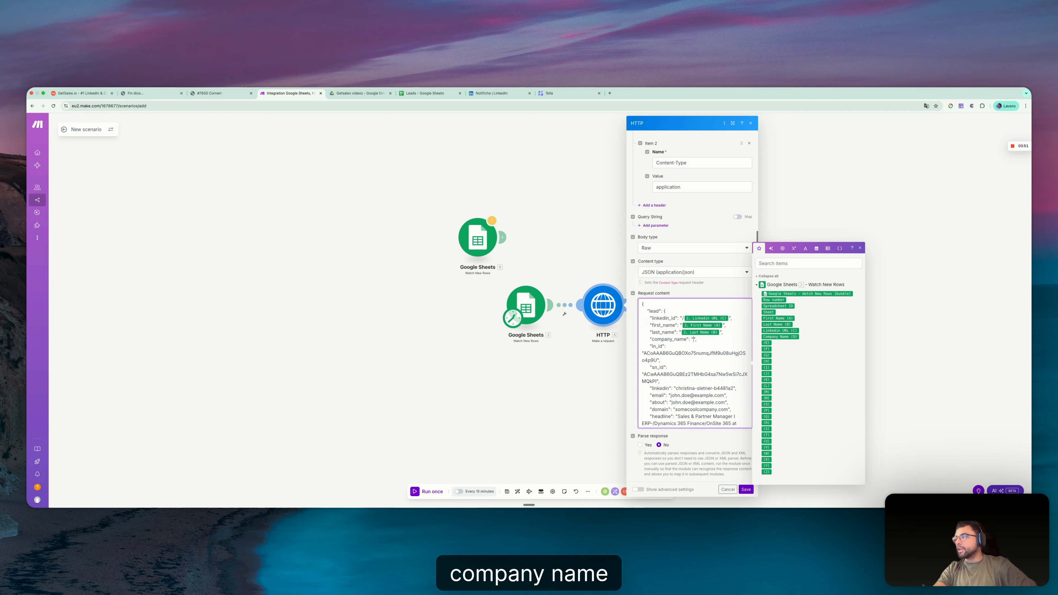
left_click(786, 336)
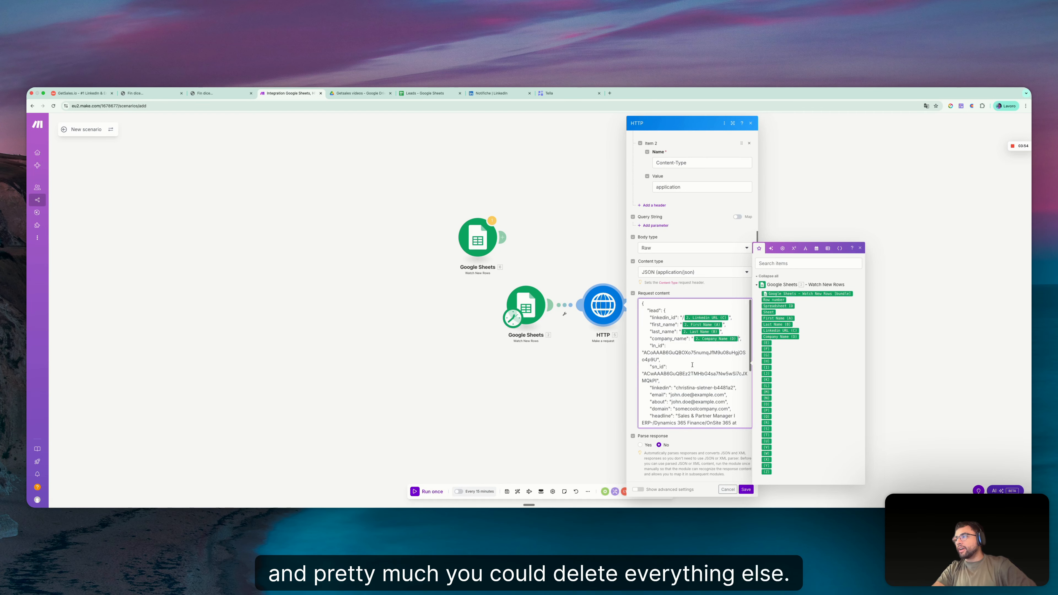
- Examine the remaining fields of the request content and highlight the placeholder value of list_uuid
scroll(693, 365, "down", 1)
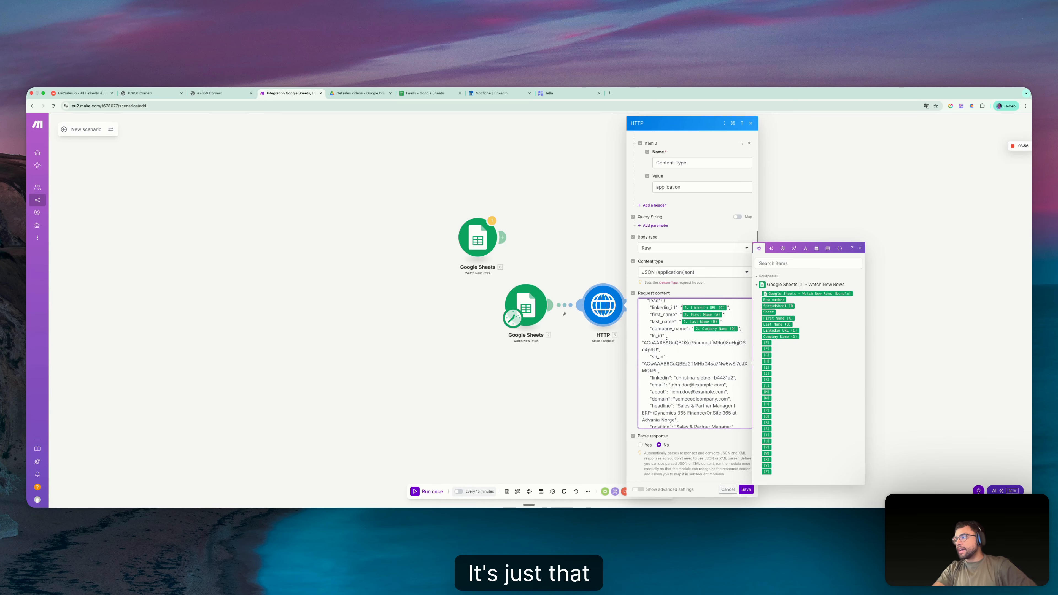
scroll(667, 339, "down", 5)
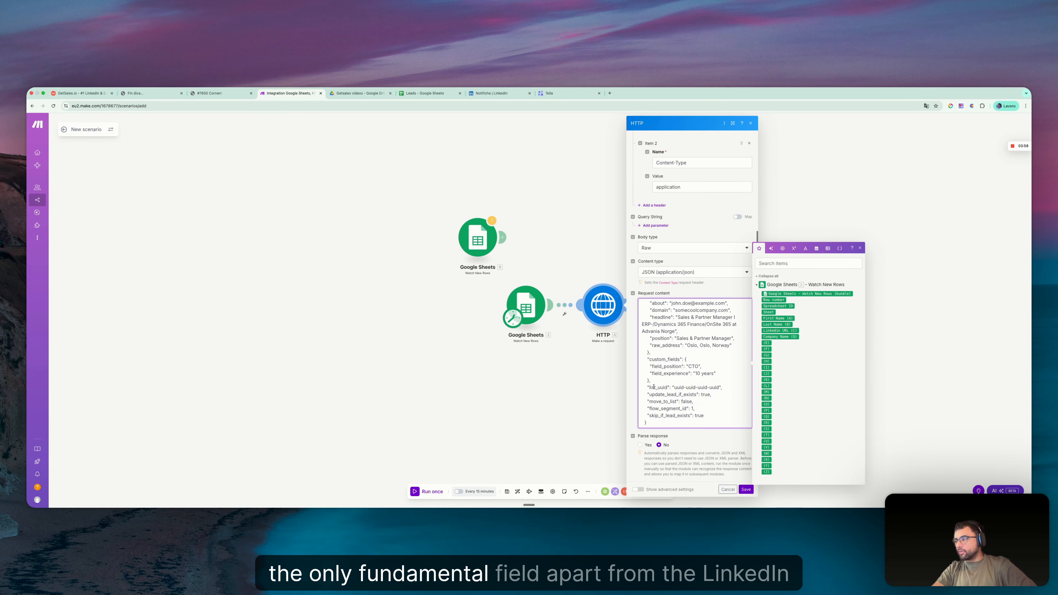
scroll(665, 315, "up", 3)
scroll(668, 393, "down", 3)
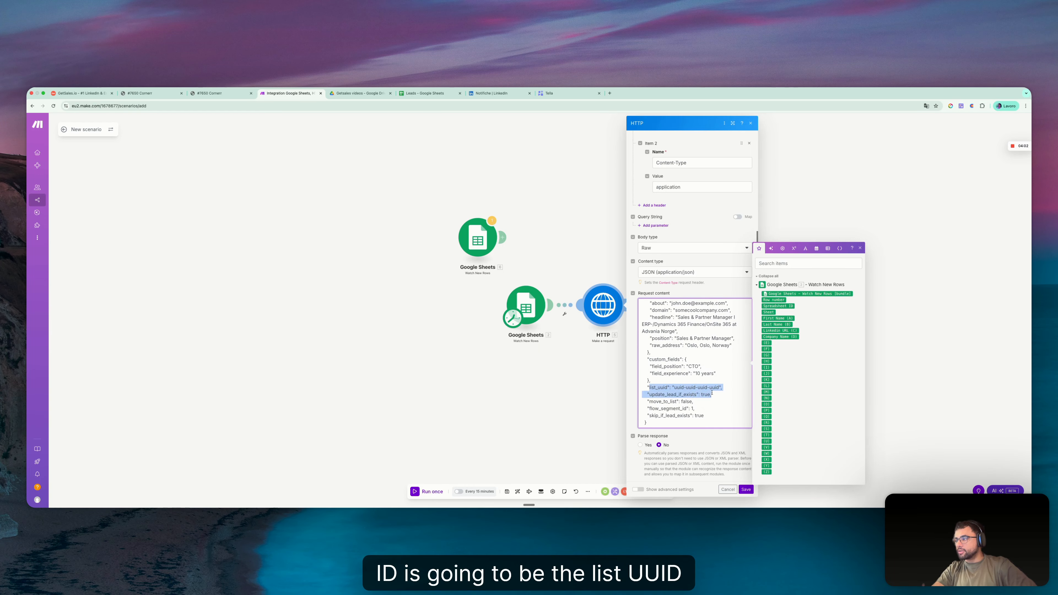
left_click(718, 387)
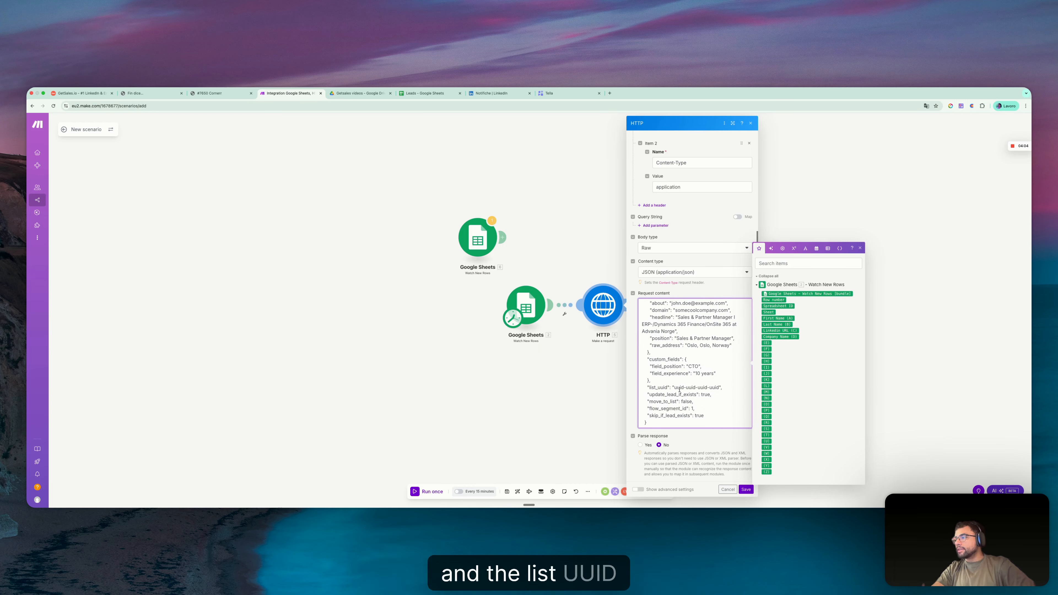
left_click_drag(675, 388, 714, 388)
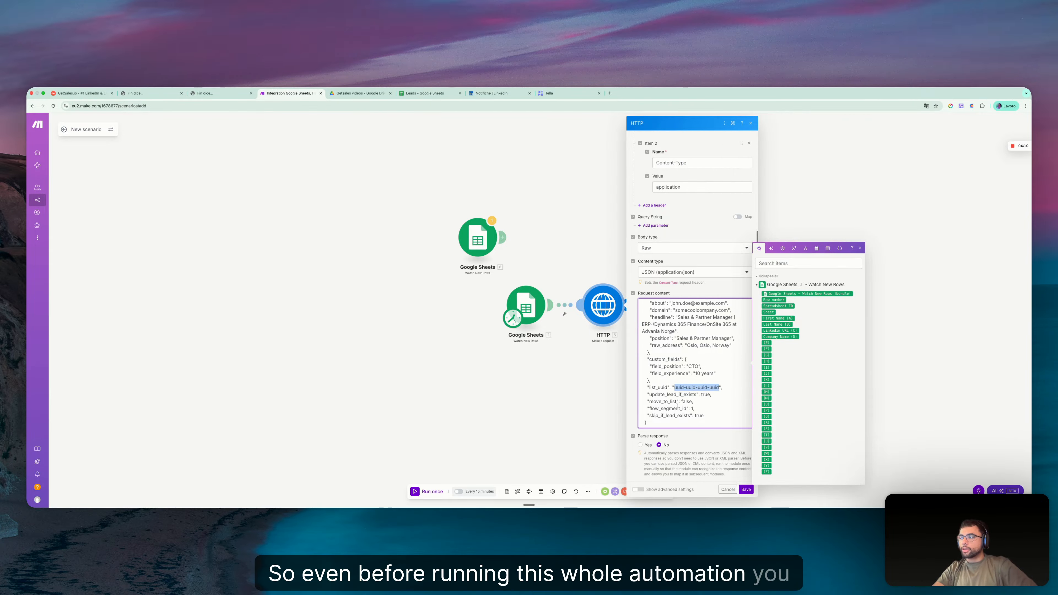
- Go back to the HTTP module's headers and select the value field of the Authorization header
scroll(678, 353, "up", 3)
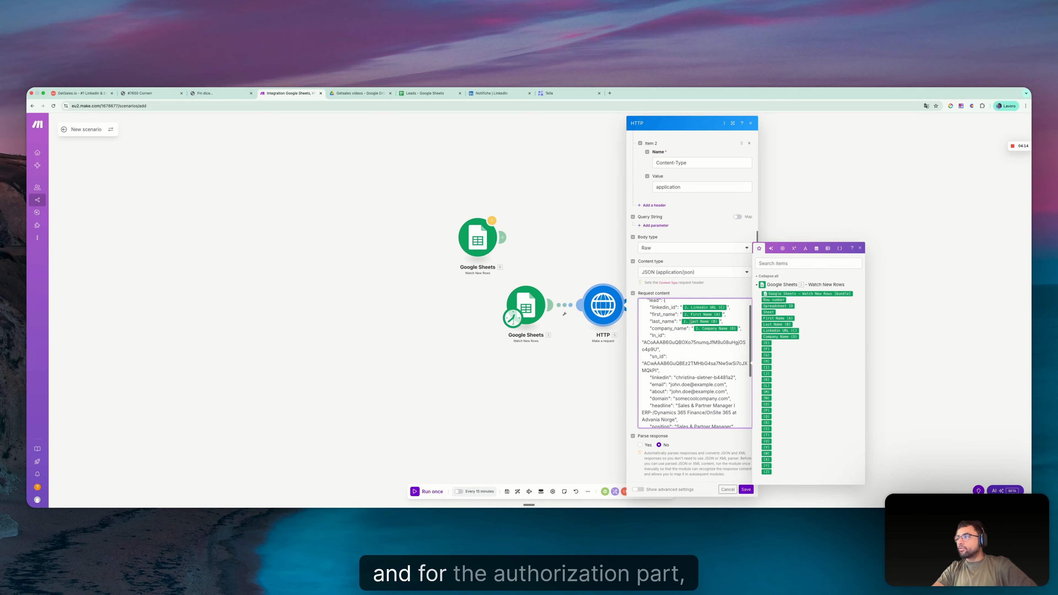
scroll(698, 363, "up", 5)
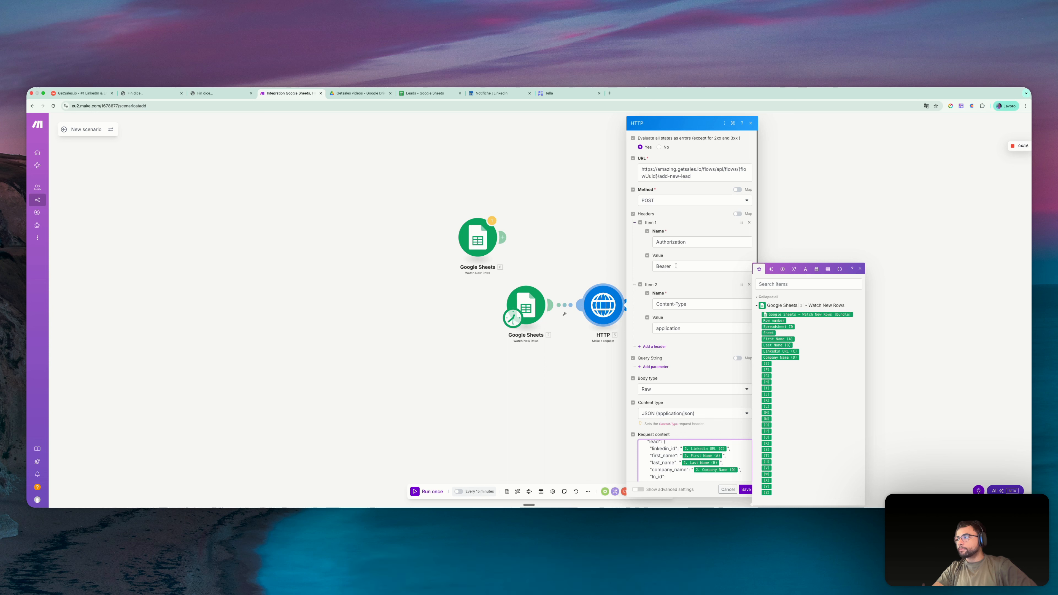
left_click(676, 266)
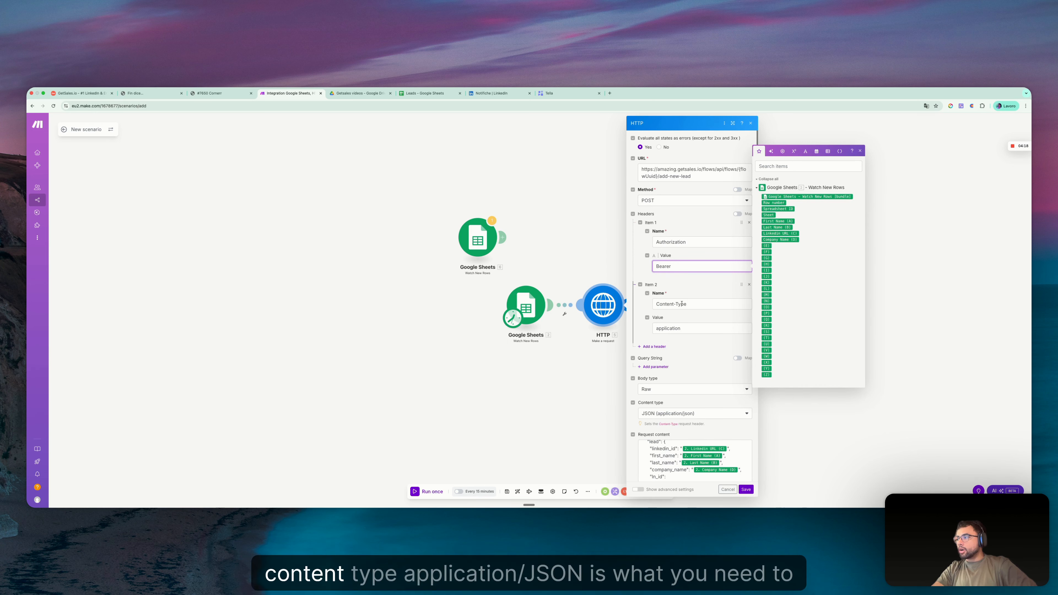
left_click(679, 330)
type("/")
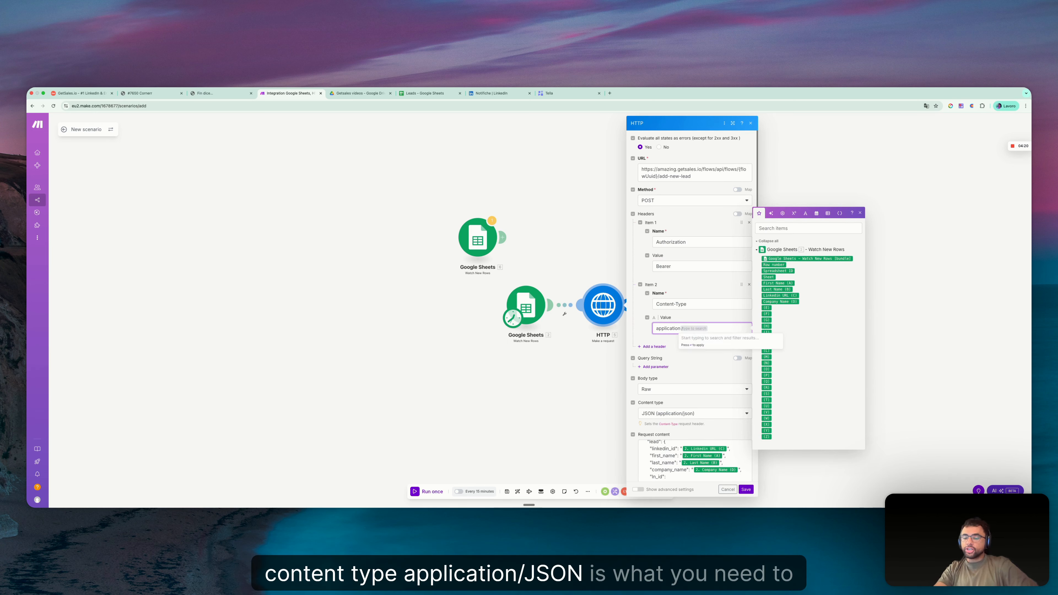
type("json")
left_click(699, 319)
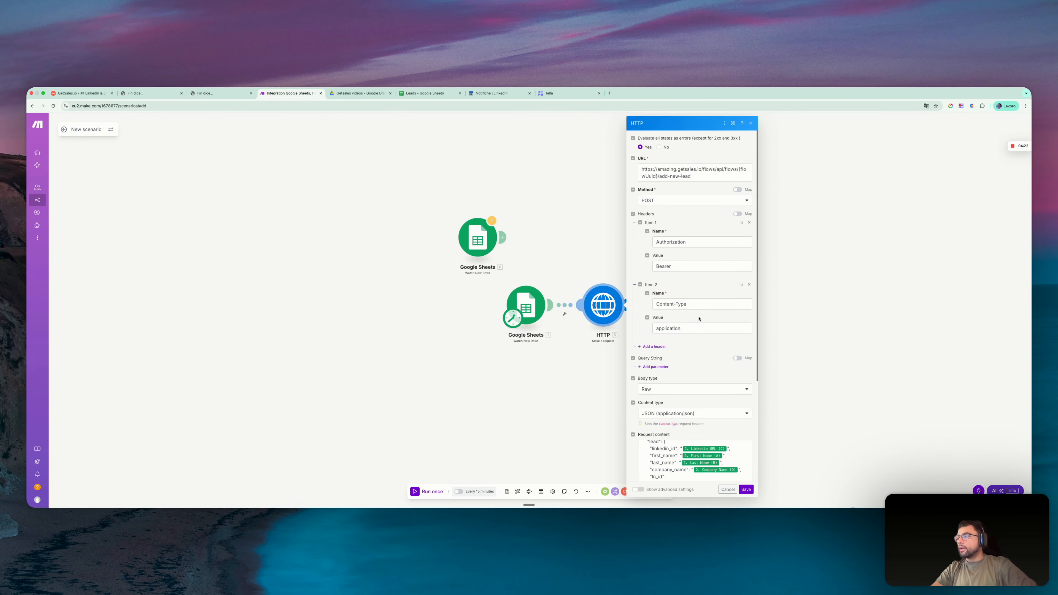
- Set the value of the HTTP module's Content-Type header to application/json
left_click(686, 328)
type("/")
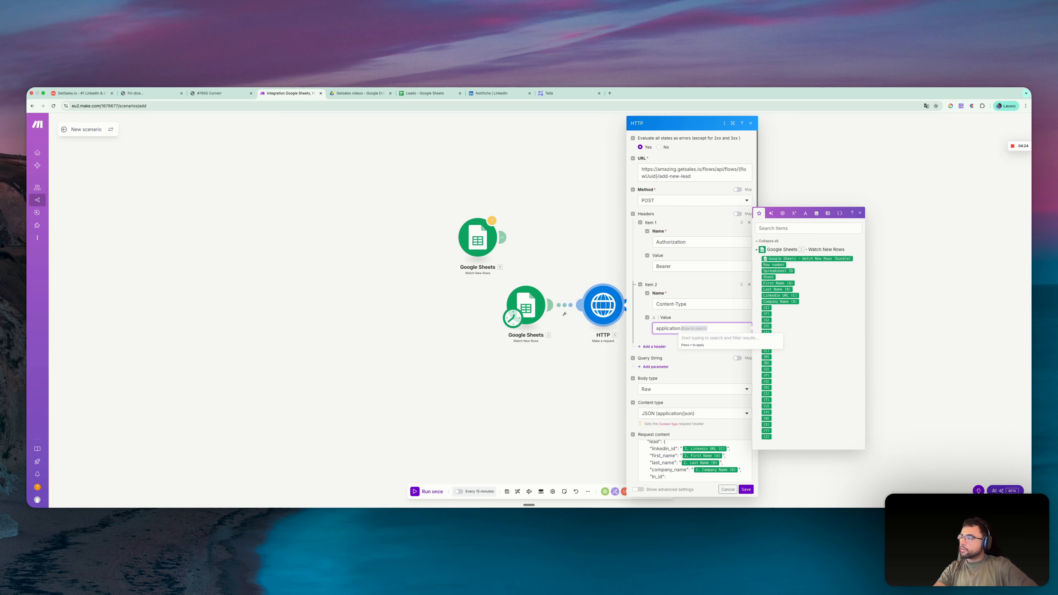
type("json")
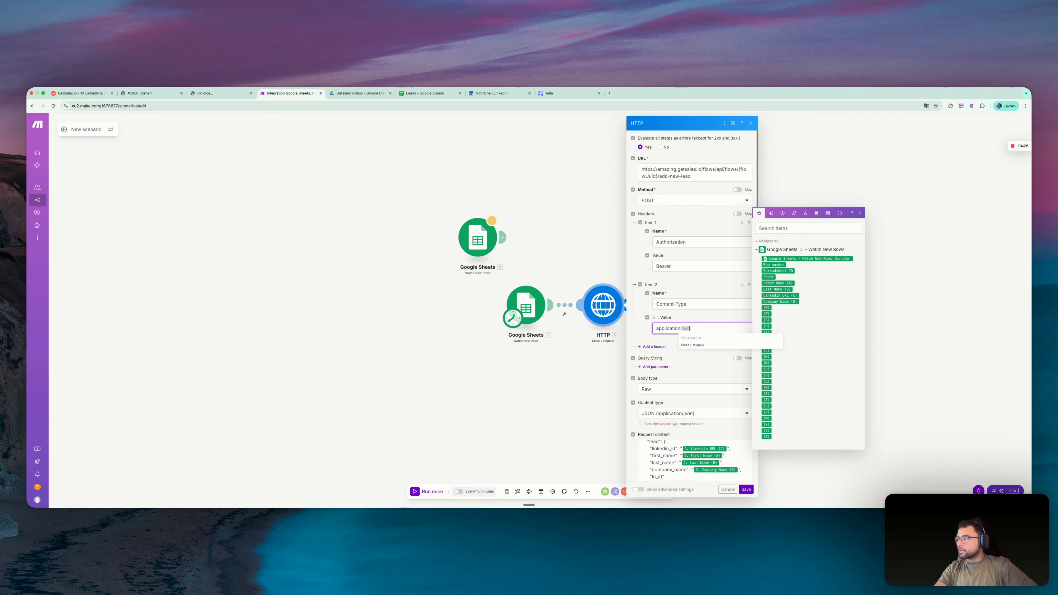
key("Return")
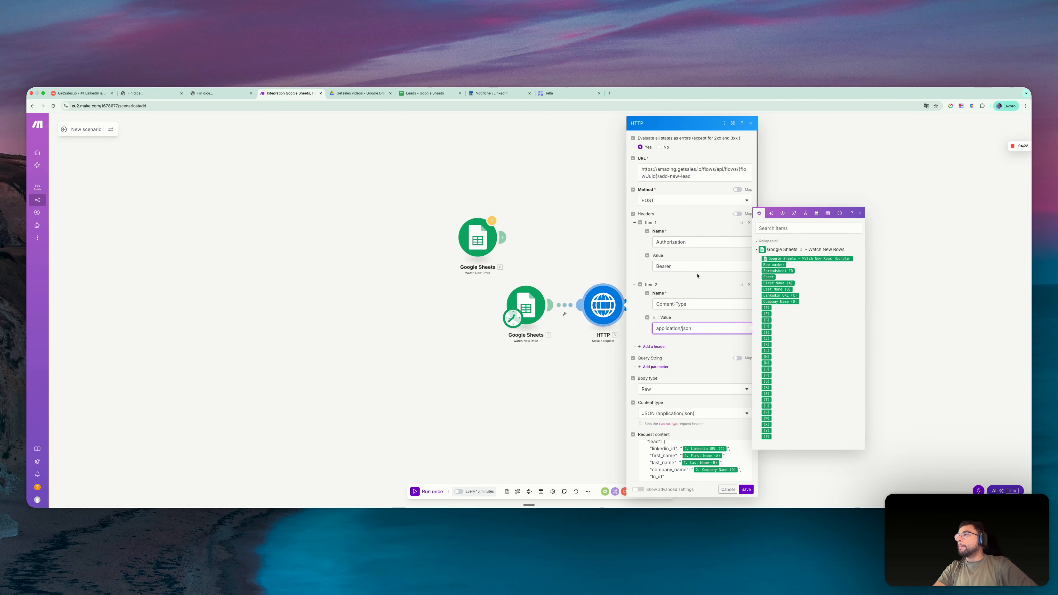
- Place the cursor after Bearer in the Authorization header value and locate the API Keys entry in the GetSales settings
left_click(698, 269)
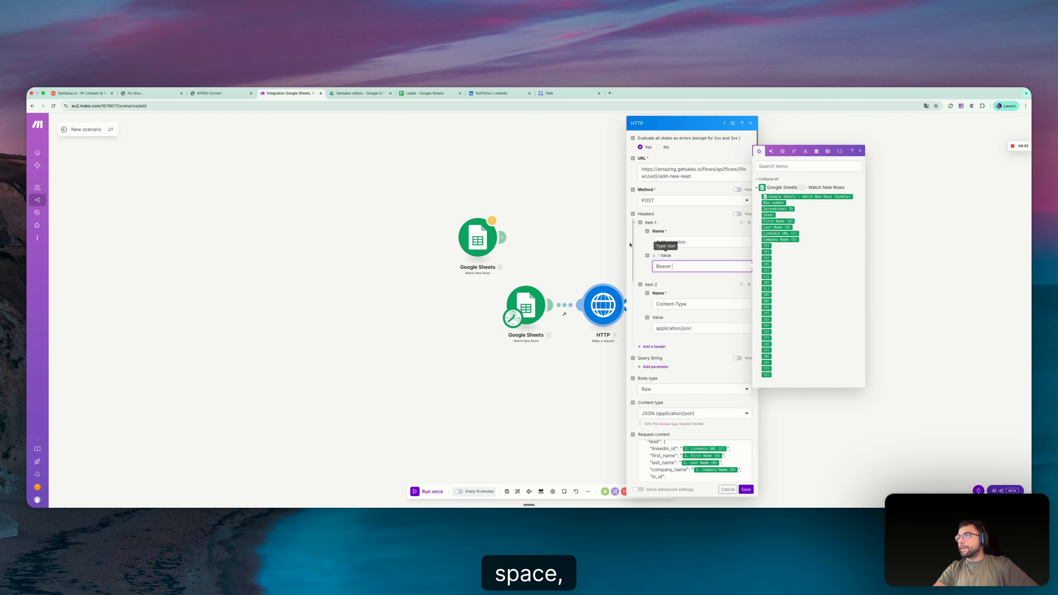
left_click(216, 95)
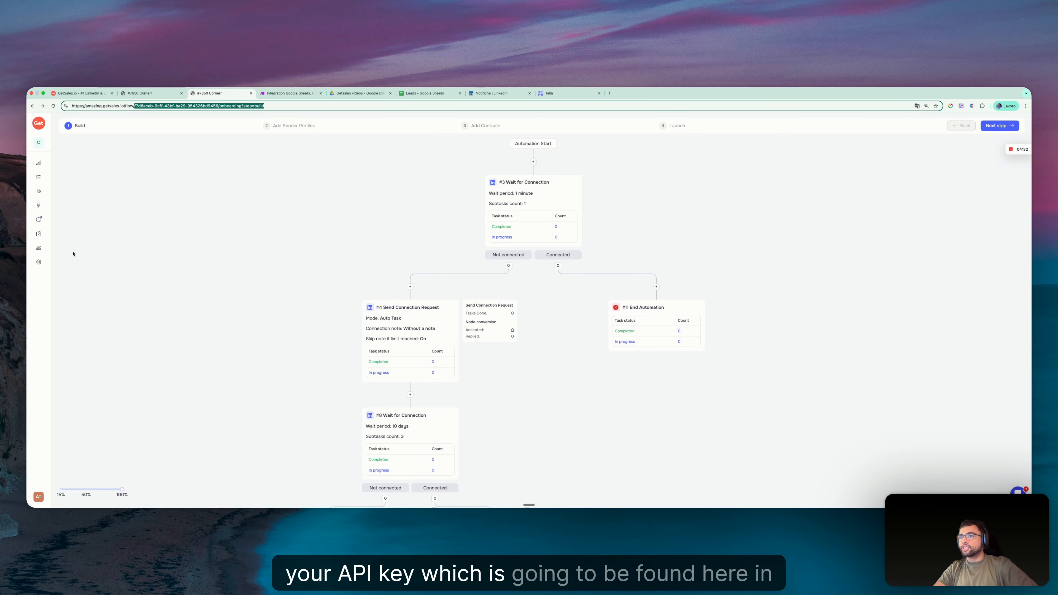
mouse_move(40, 262)
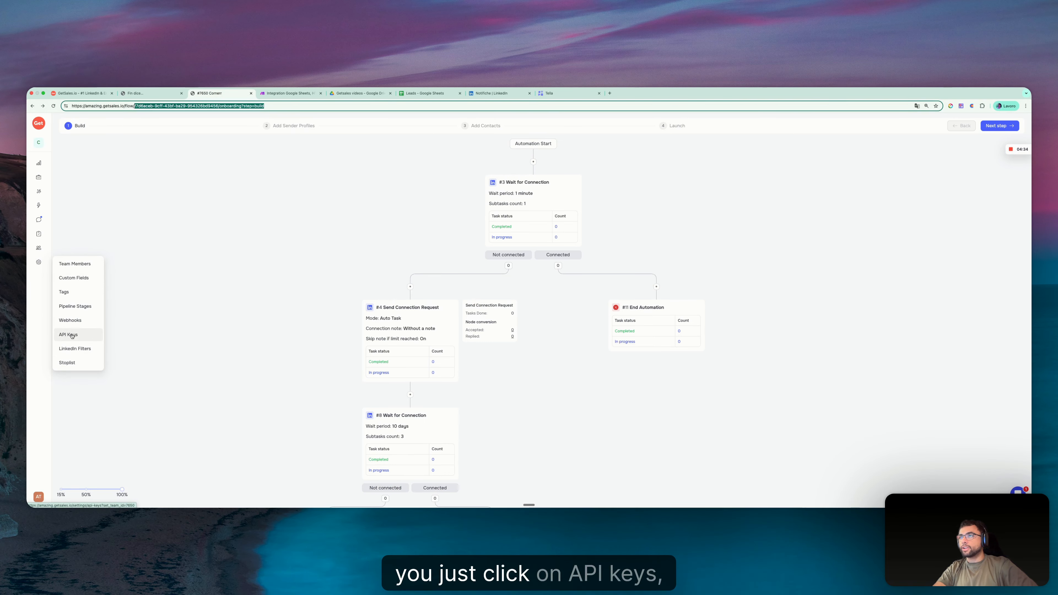
left_click(287, 96)
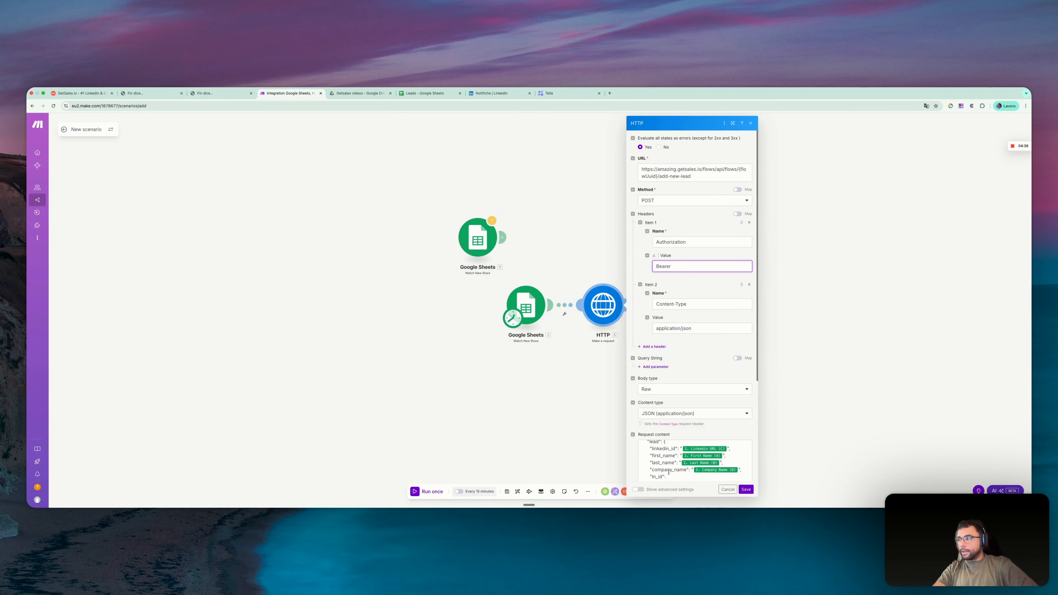
- Review the HTTP module's request content through to its last field and point out the mapped linkedin_id line
scroll(673, 425, "down", 3)
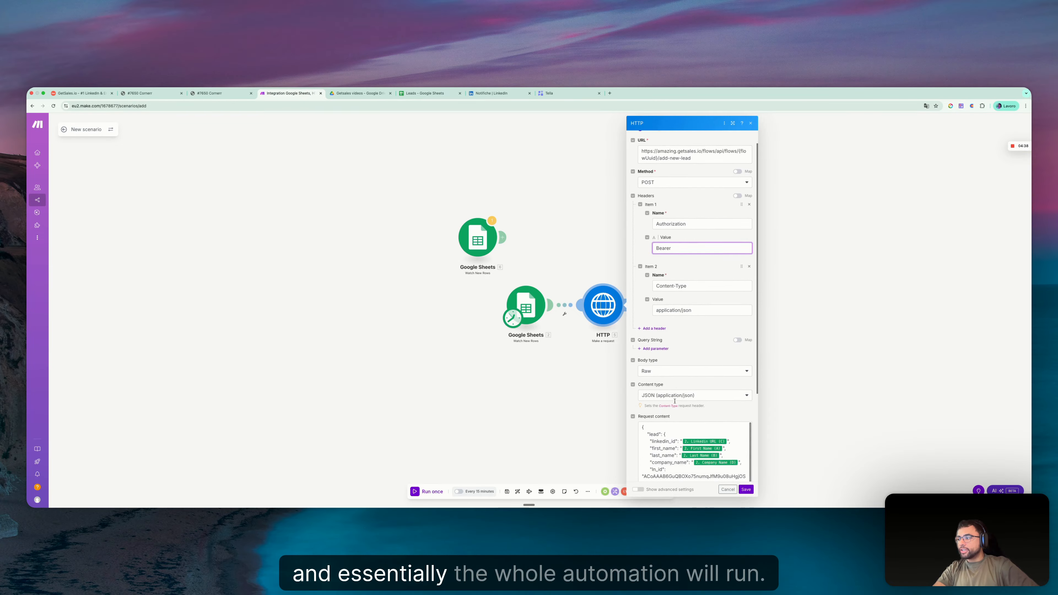
scroll(675, 401, "down", 5)
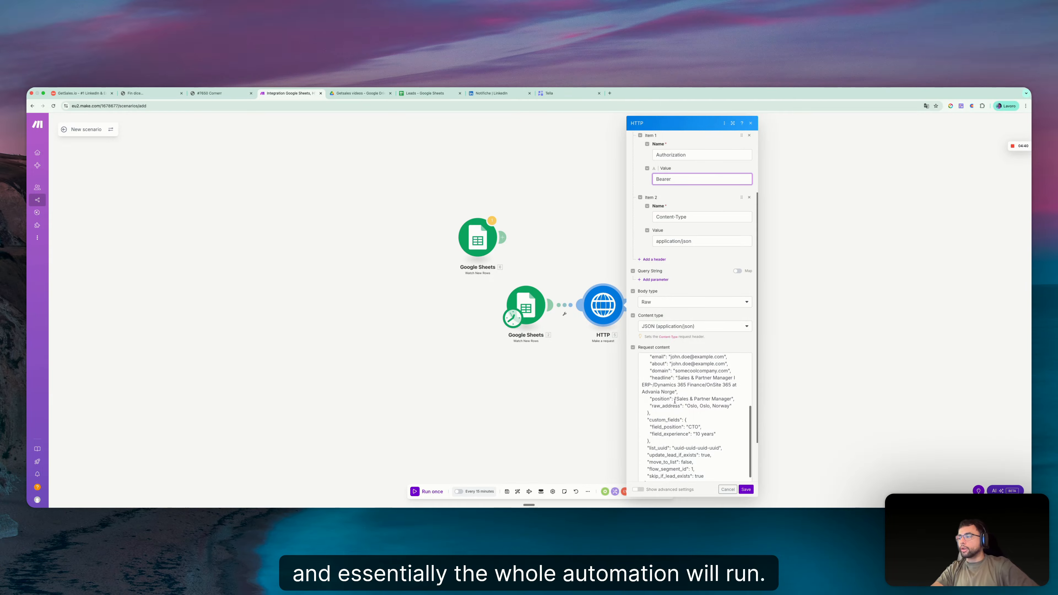
scroll(675, 401, "up", 4)
left_click_drag(650, 372, 739, 372)
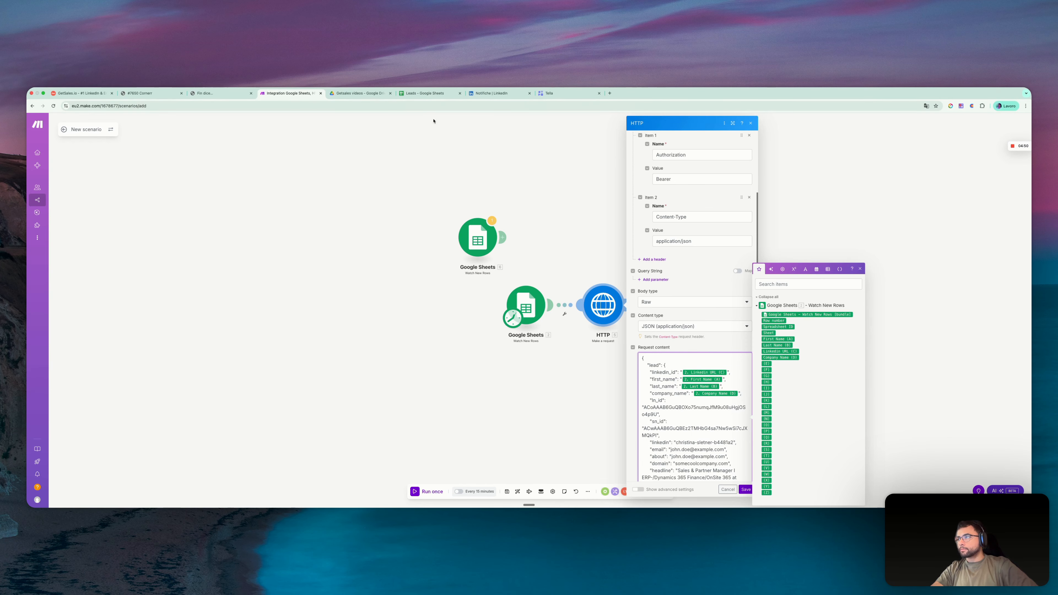
- Check the lead columns in the Leads spreadsheet and return to the Make scenario
left_click(421, 94)
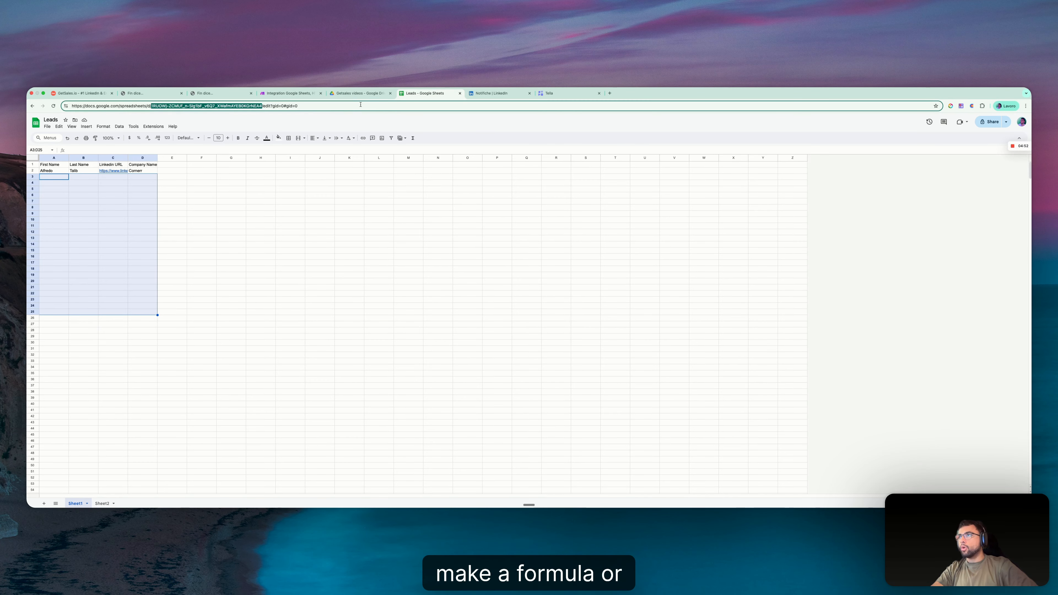
left_click(358, 93)
left_click(292, 93)
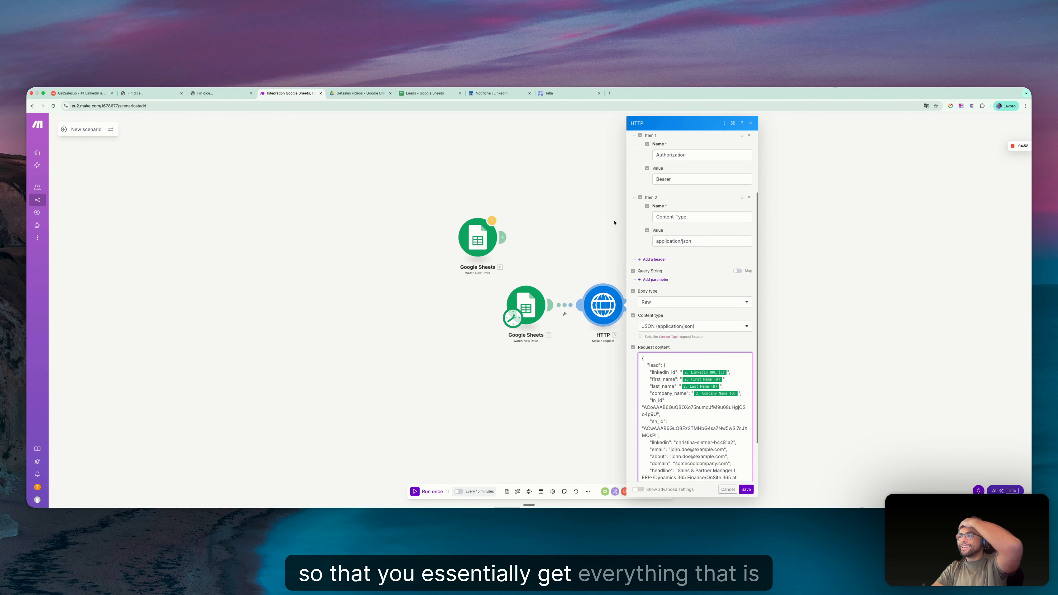
- Open the account's own LinkedIn profile and highlight the profile handle after /in/ in its URL
left_click(495, 94)
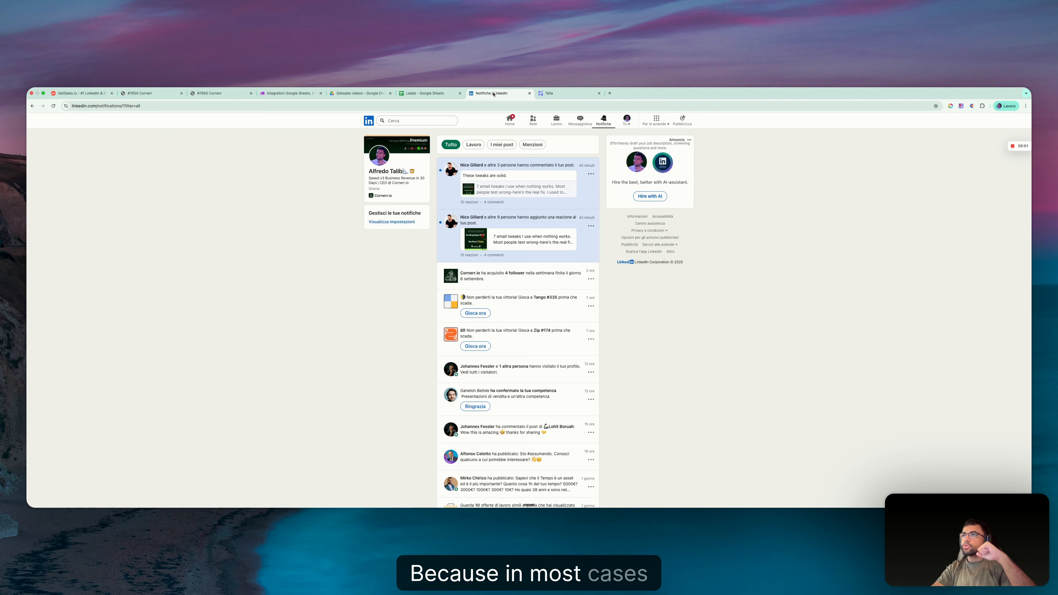
left_click(403, 184)
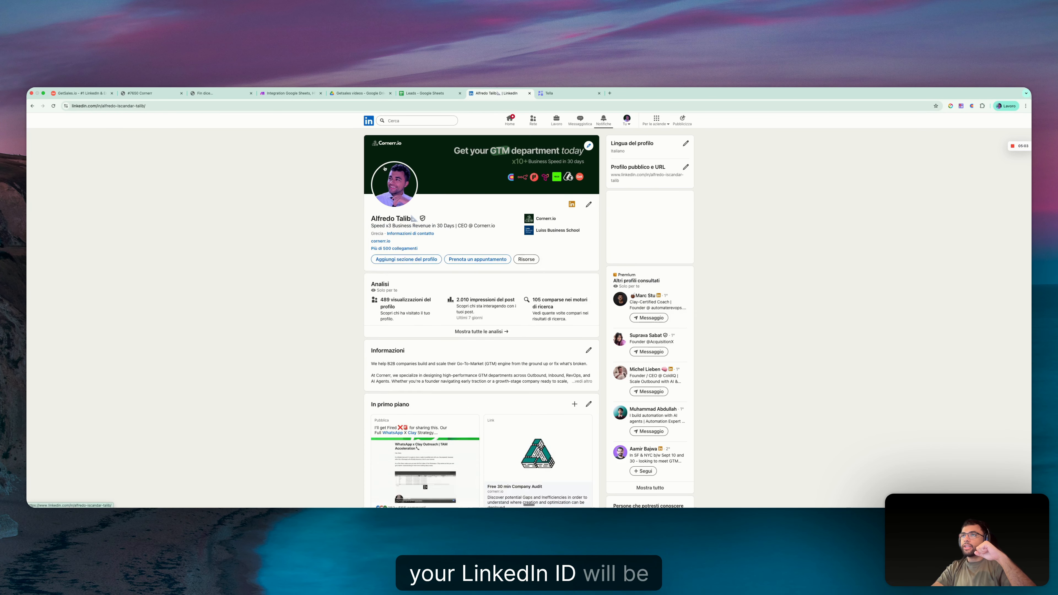
left_click(96, 106)
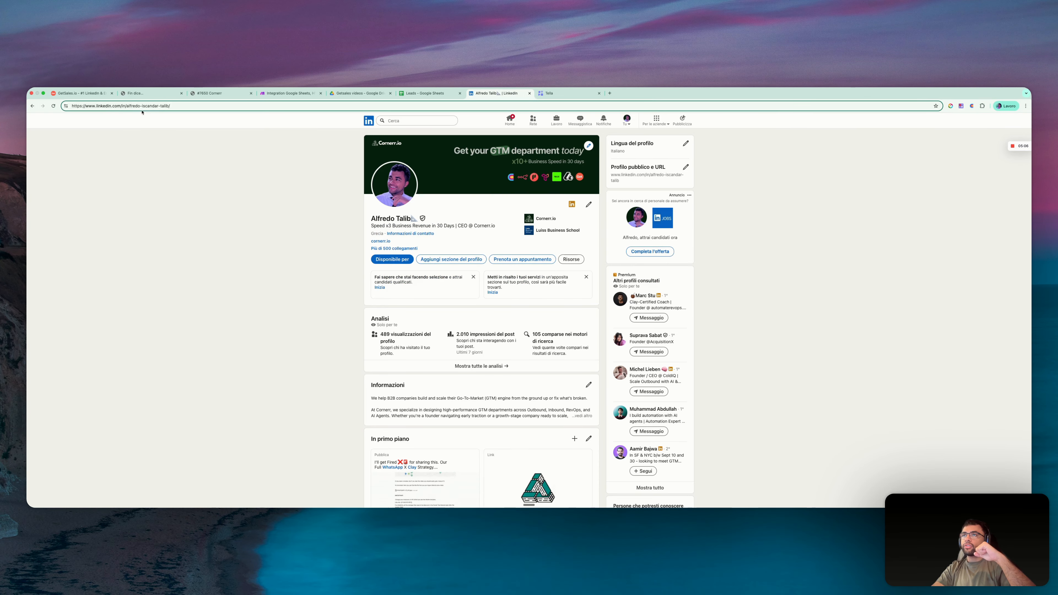
left_click_drag(126, 106, 166, 109)
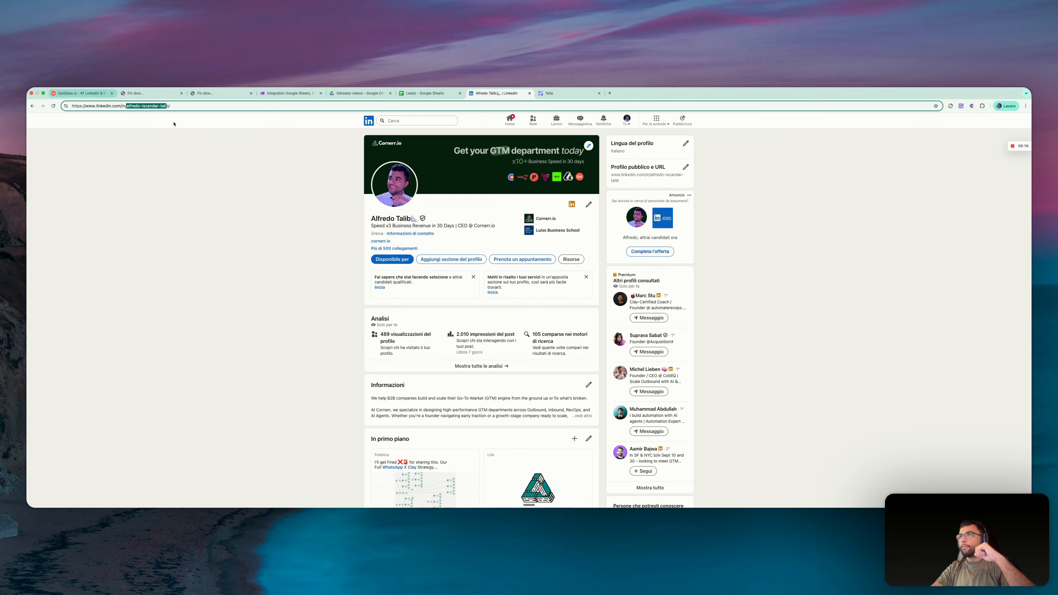
- Return to the Make scenario, save the HTTP module's settings and switch to the GetSales API documentation
left_click(296, 95)
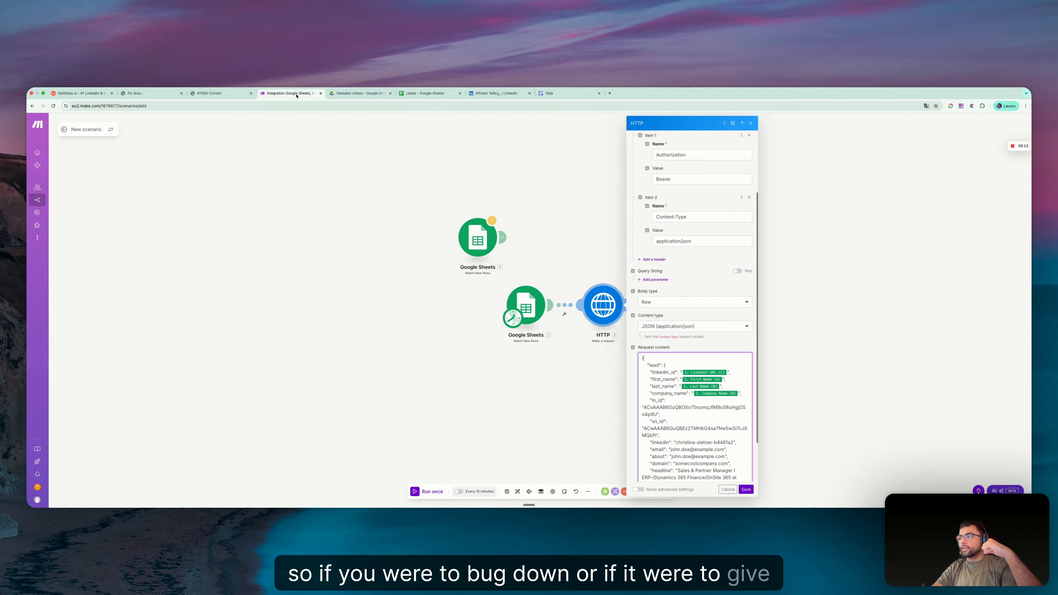
scroll(673, 403, "down", 2)
scroll(673, 402, "up", 2)
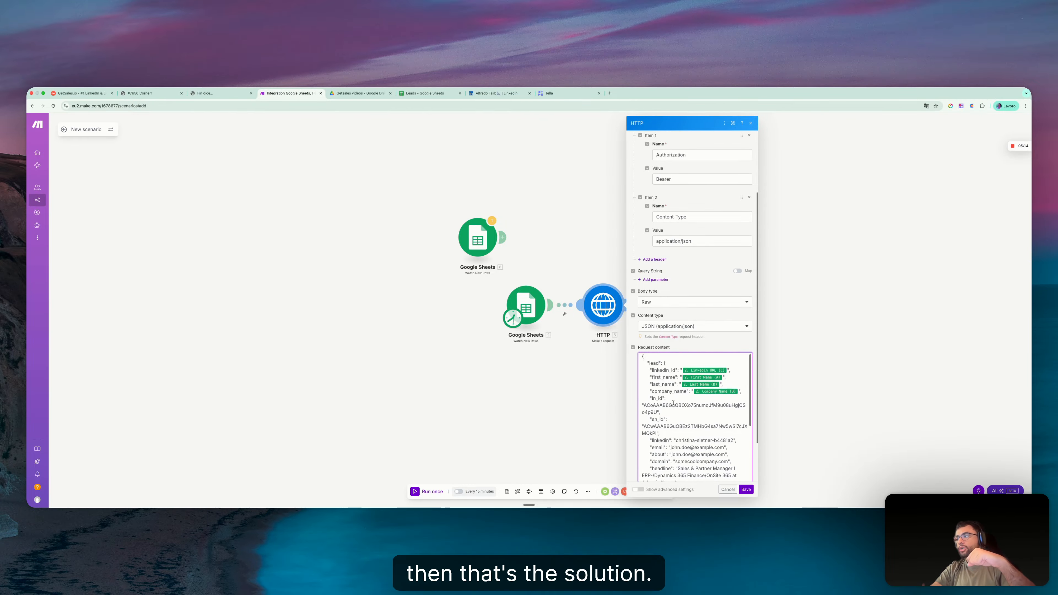
scroll(673, 403, "down", 5)
left_click(746, 490)
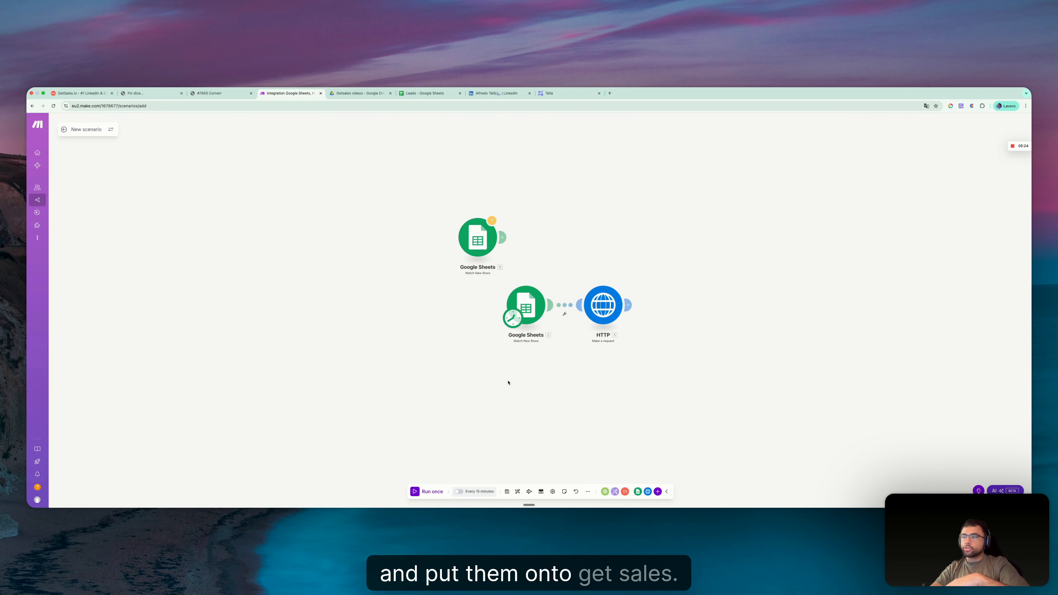
key("ctrl+Right")
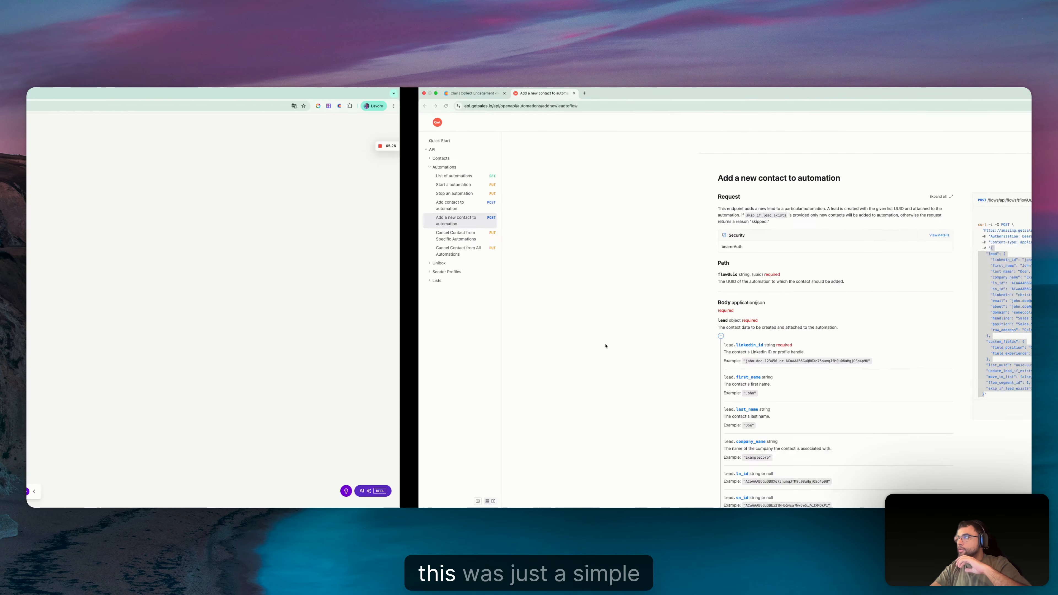